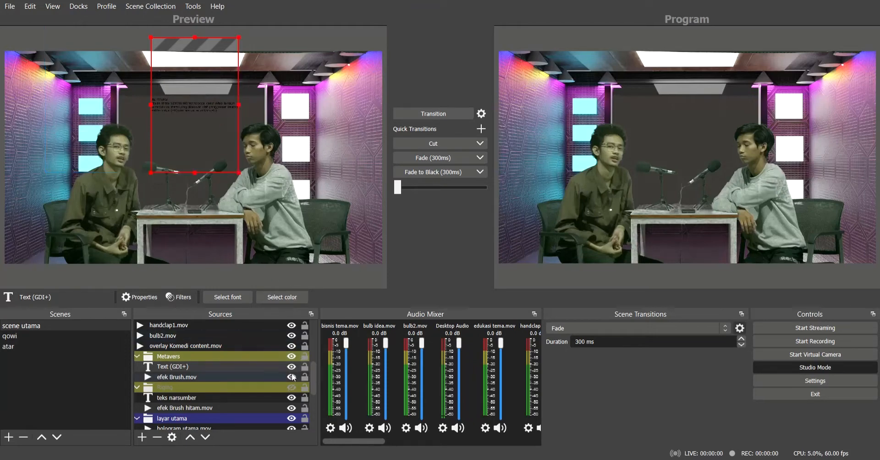
Play the efek Brush.mov effect and narrow the Text (GDI+) box slightly over the white brush background
{"action": "left_click", "coordinate": [253, 376]}
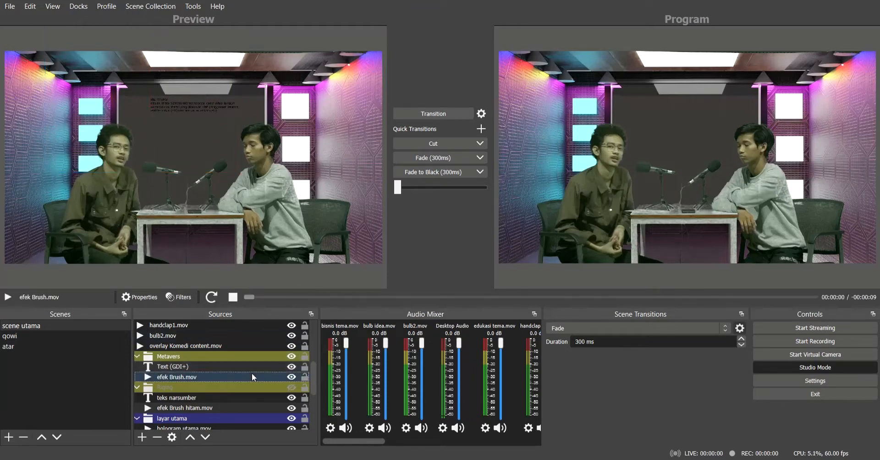
{"action": "left_click", "coordinate": [212, 298]}
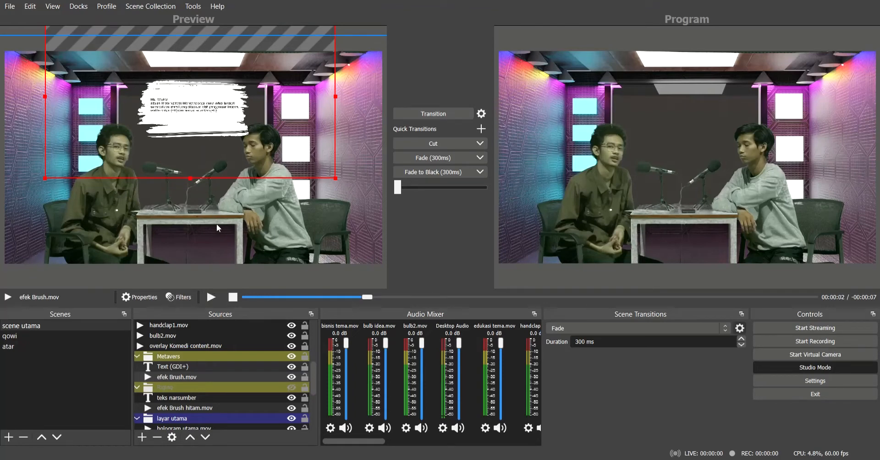
{"action": "left_click", "coordinate": [197, 365]}
{"action": "mouse_move", "coordinate": [246, 106]}
{"action": "left_mouse_down"}
{"action": "mouse_move", "coordinate": [263, 105]}
{"action": "mouse_move", "coordinate": [229, 106]}
{"action": "mouse_move", "coordinate": [319, 106]}
{"action": "mouse_move", "coordinate": [237, 105]}
{"action": "left_mouse_up"}
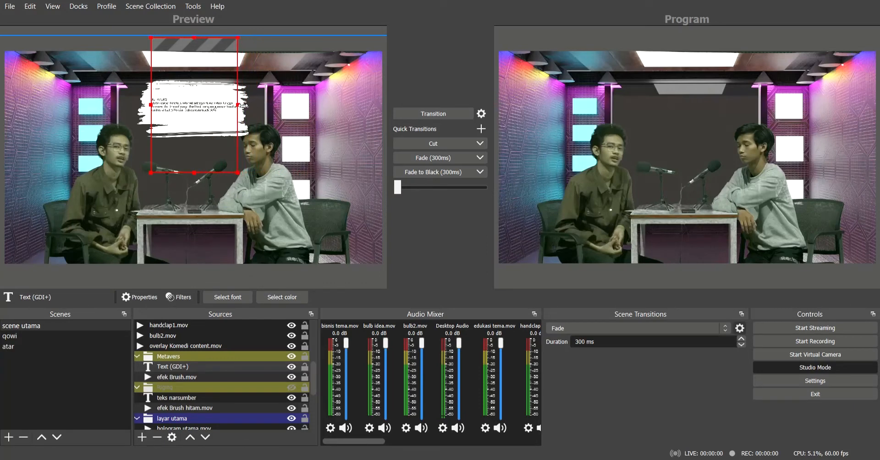
{"action": "left_click", "coordinate": [293, 117]}
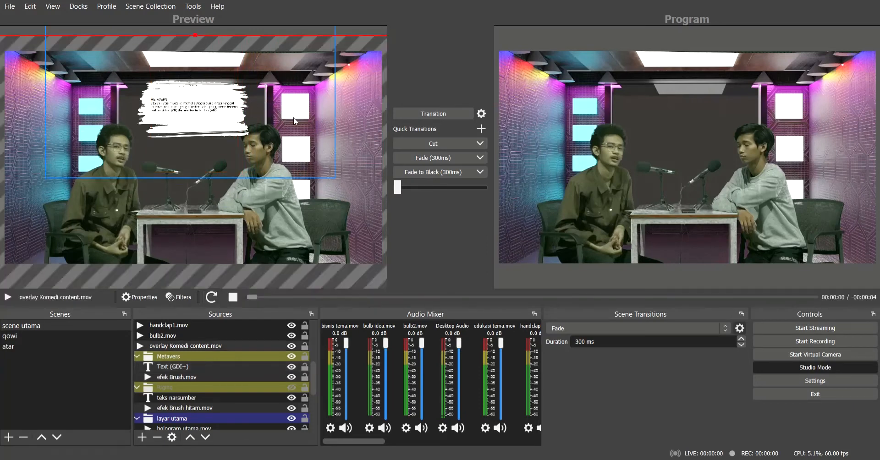
Hide the Metavers group and start playback of the Podcast 1 video
{"action": "left_click", "coordinate": [292, 357]}
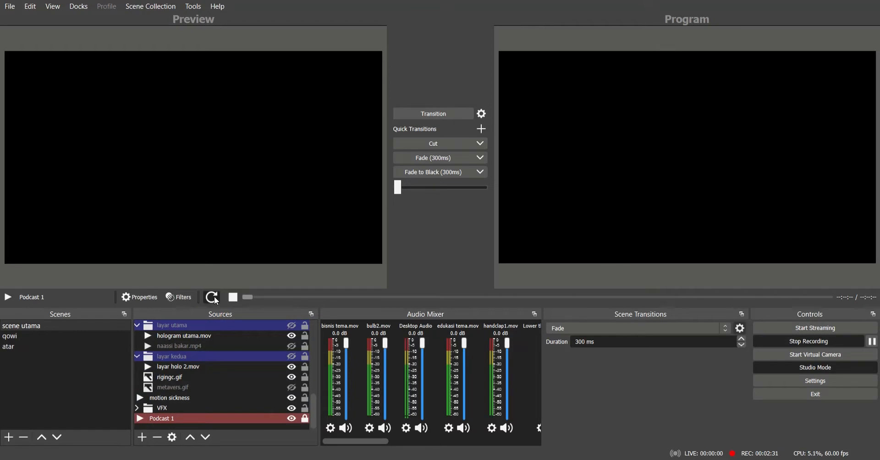
{"action": "left_click", "coordinate": [216, 299]}
Play the text effect (Logo).mov animation and the teknologi tema.mov theme transition over the podcast
{"action": "scroll", "coordinate": [197, 357], "scroll_direction": "down", "scroll_amount": 5}
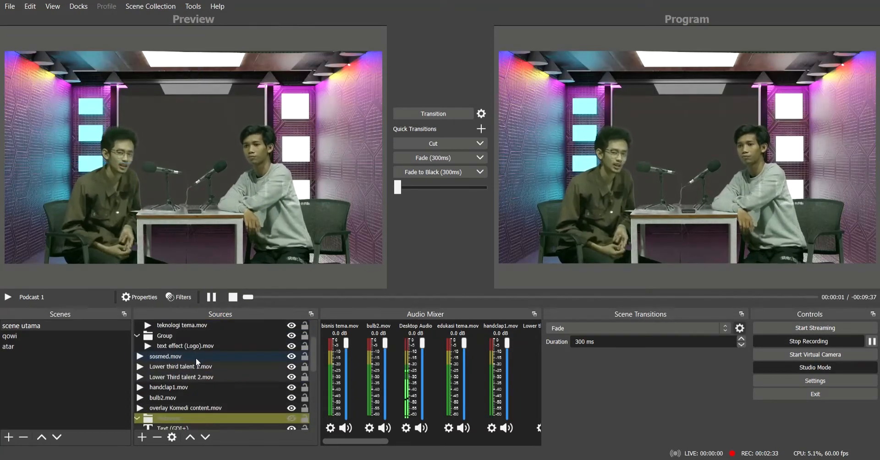
{"action": "left_click", "coordinate": [192, 346]}
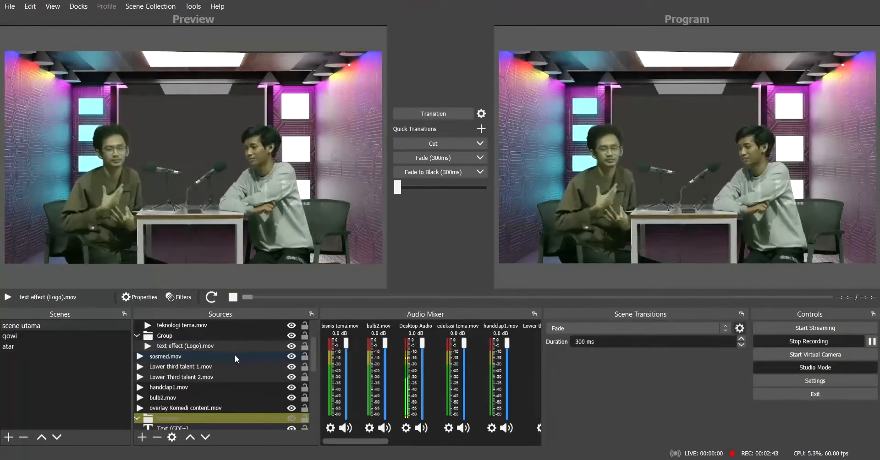
{"action": "scroll", "coordinate": [235, 355], "scroll_direction": "up", "scroll_amount": 2}
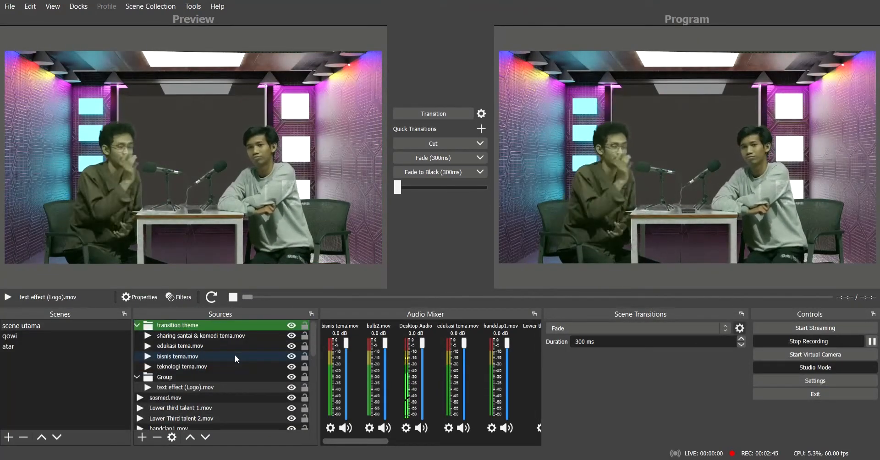
{"action": "left_click", "coordinate": [224, 367]}
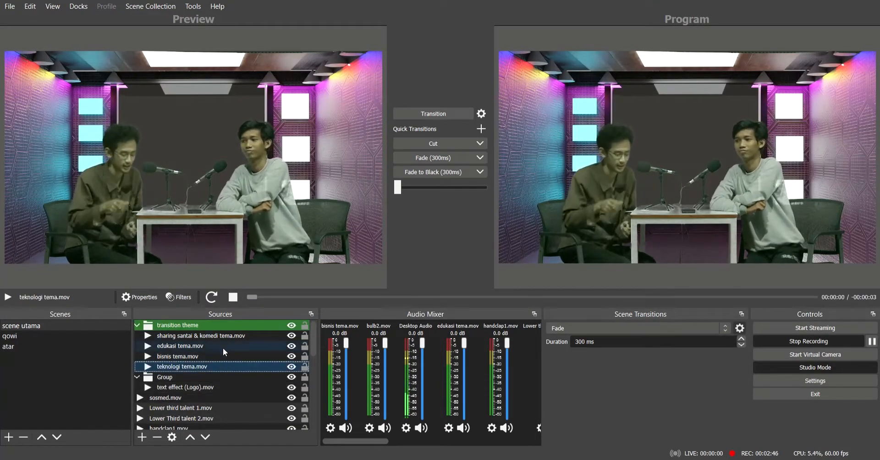
{"action": "left_click", "coordinate": [213, 297]}
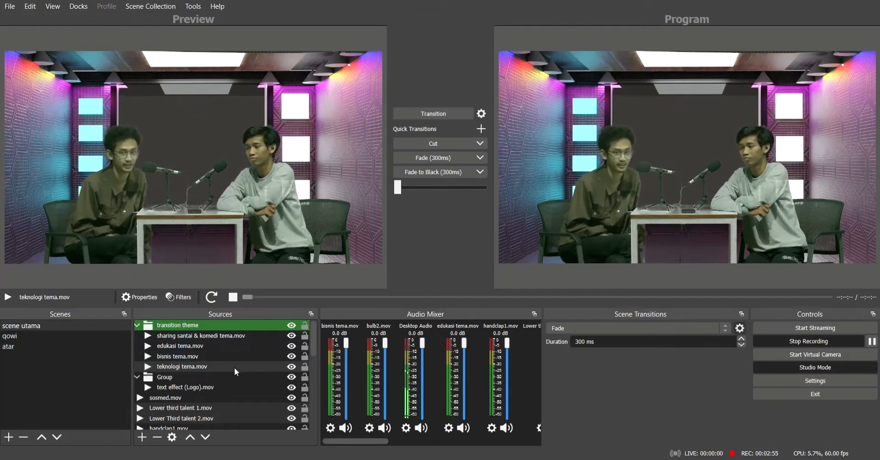
Play the sosmed.mov social media overlay over the podcast
{"action": "scroll", "coordinate": [234, 366], "scroll_direction": "down", "scroll_amount": 1}
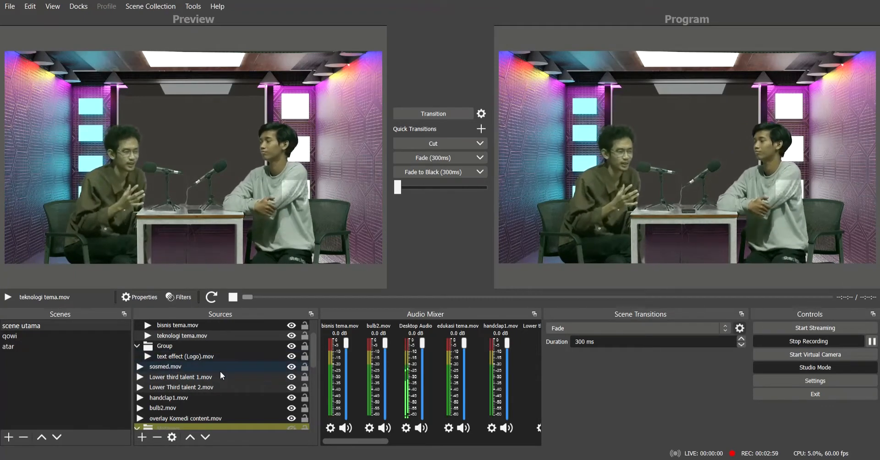
{"action": "left_click", "coordinate": [219, 368]}
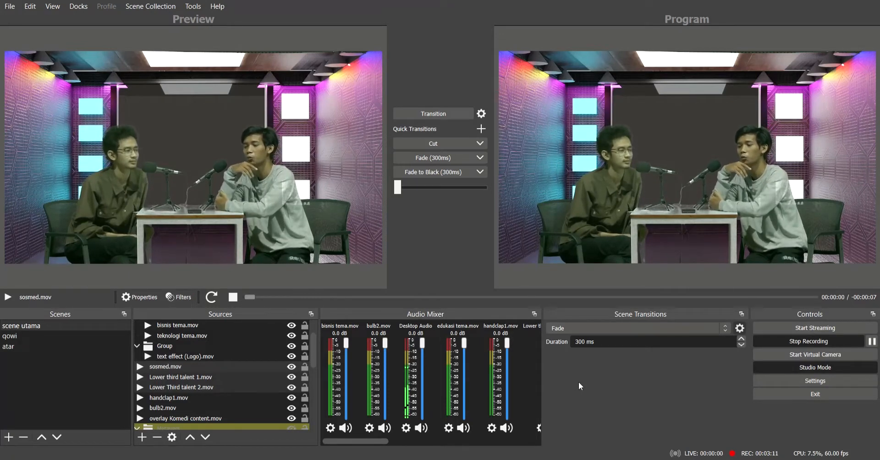
{"action": "key", "text": "1"}
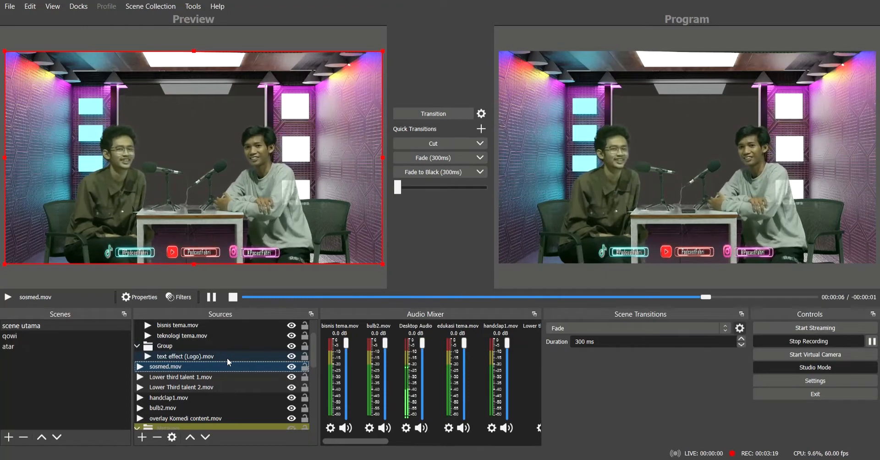
Hide Text (GDI+) in the Metavers group, show the group and transition the preview to the program output
{"action": "scroll", "coordinate": [227, 359], "scroll_direction": "down", "scroll_amount": 3}
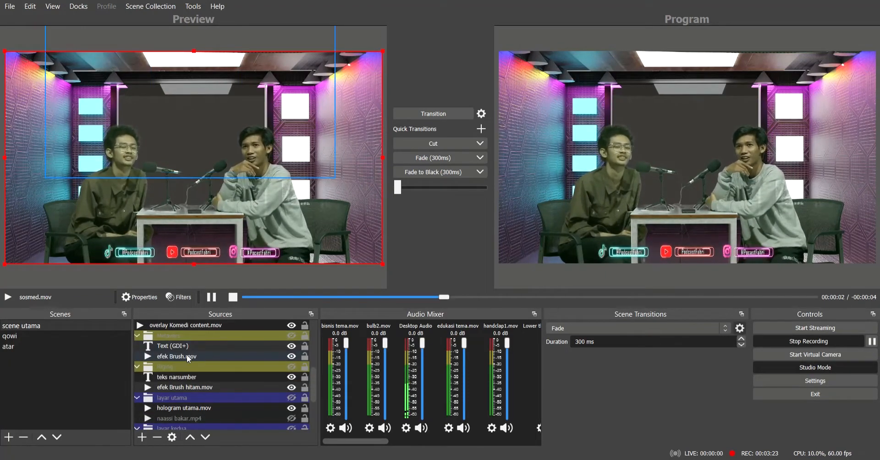
{"action": "left_click", "coordinate": [292, 346]}
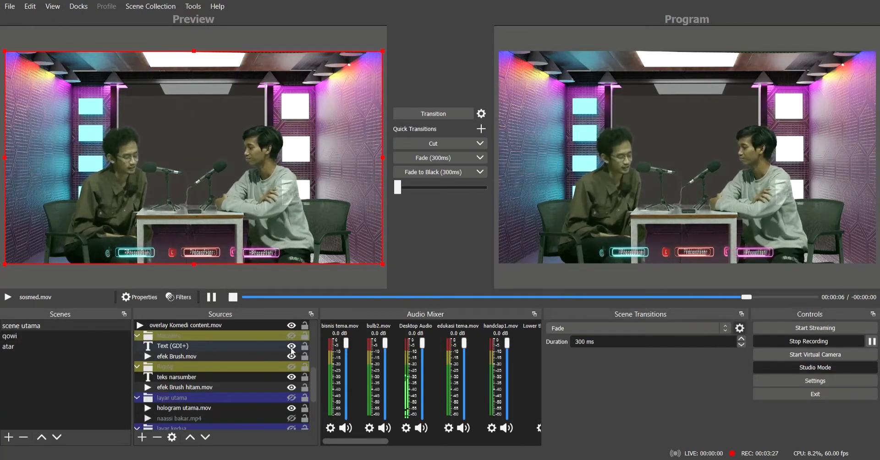
{"action": "left_click", "coordinate": [291, 336]}
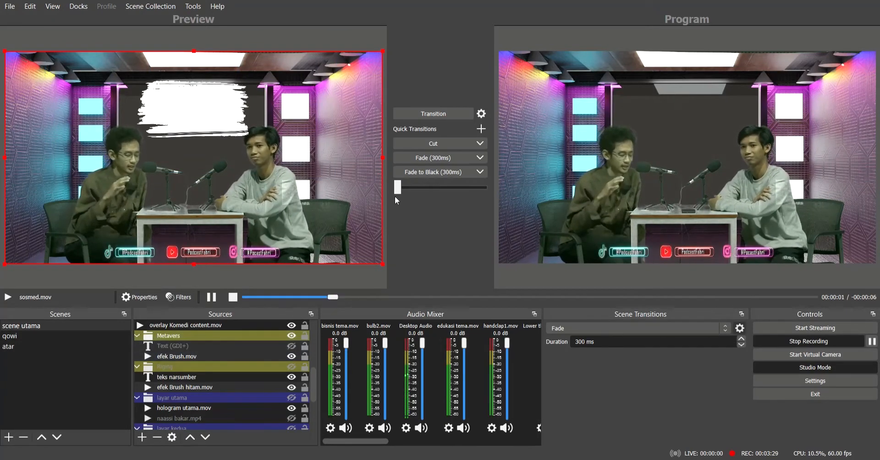
{"action": "left_click", "coordinate": [429, 113]}
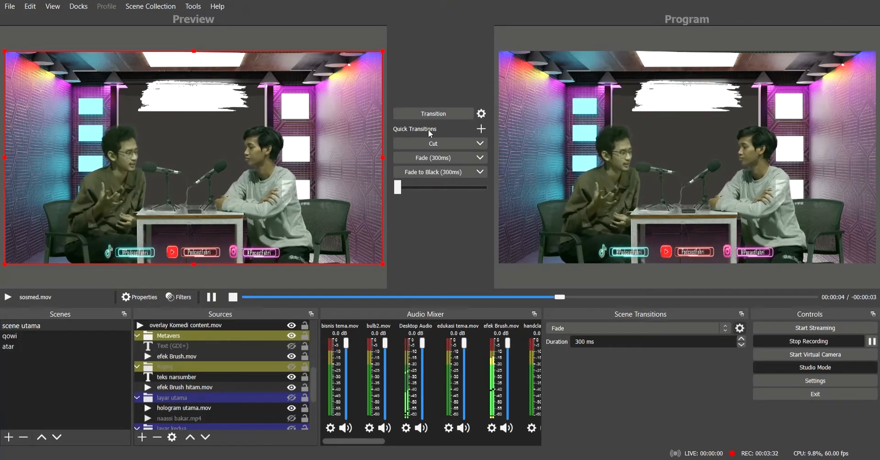
Show the Text (GDI+) source over the brush effect, and hide it again after its display
{"action": "left_click", "coordinate": [292, 347]}
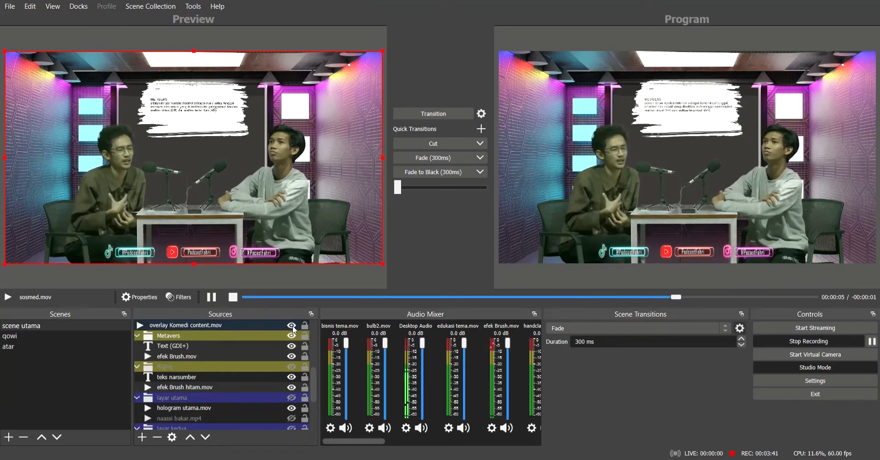
{"action": "left_click", "coordinate": [291, 346]}
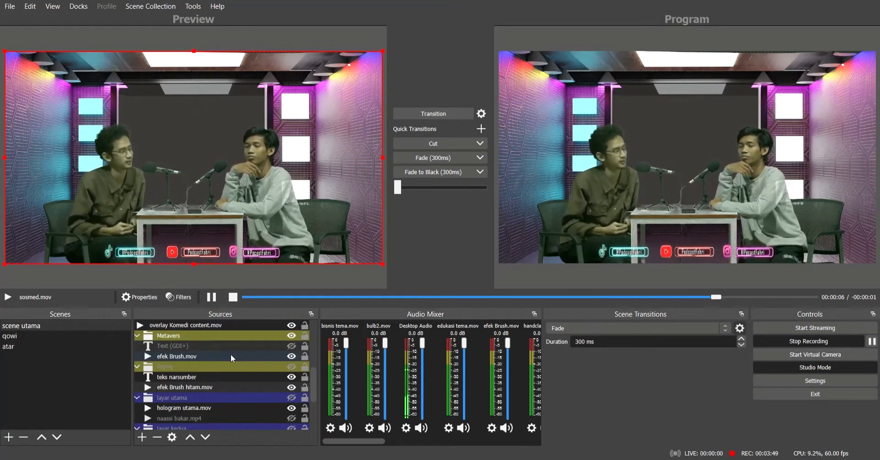
Play the motion sickness video on the hologram screen
{"action": "scroll", "coordinate": [231, 355], "scroll_direction": "up", "scroll_amount": 3}
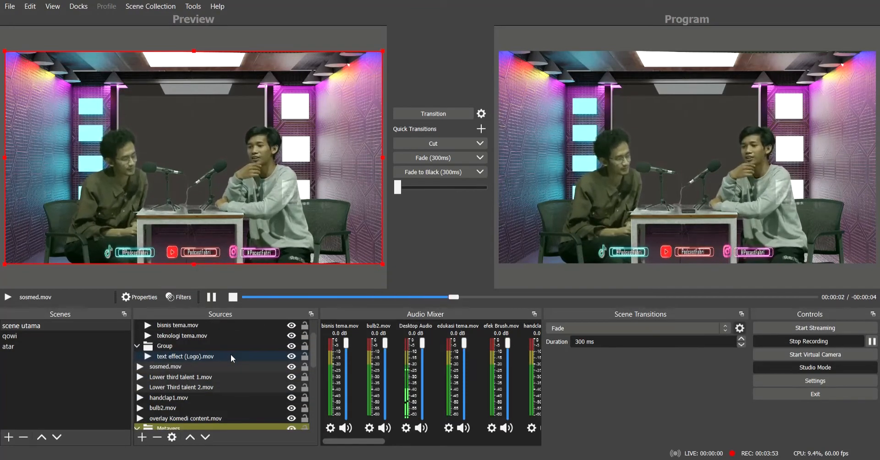
{"action": "scroll", "coordinate": [233, 360], "scroll_direction": "up", "scroll_amount": 1}
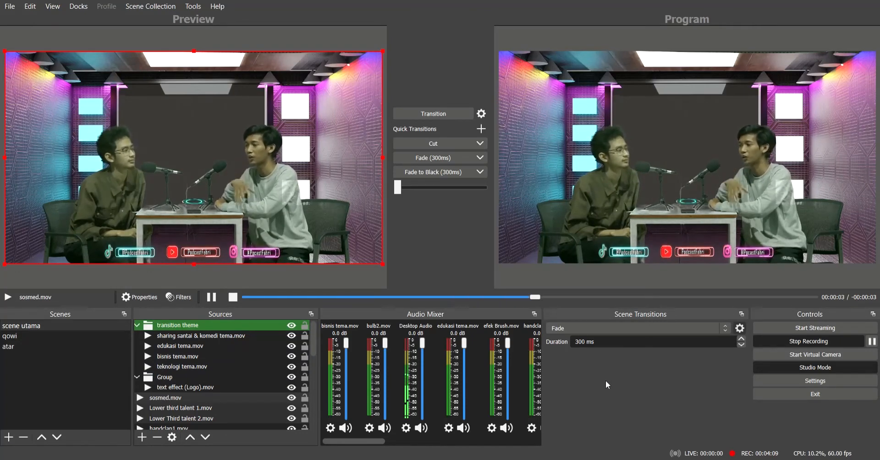
{"action": "scroll", "coordinate": [227, 341], "scroll_direction": "down", "scroll_amount": 7}
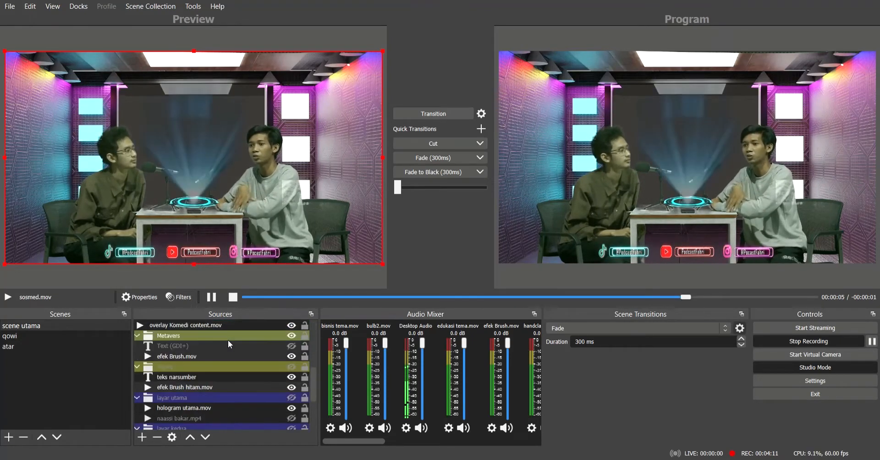
{"action": "scroll", "coordinate": [217, 373], "scroll_direction": "down", "scroll_amount": 1}
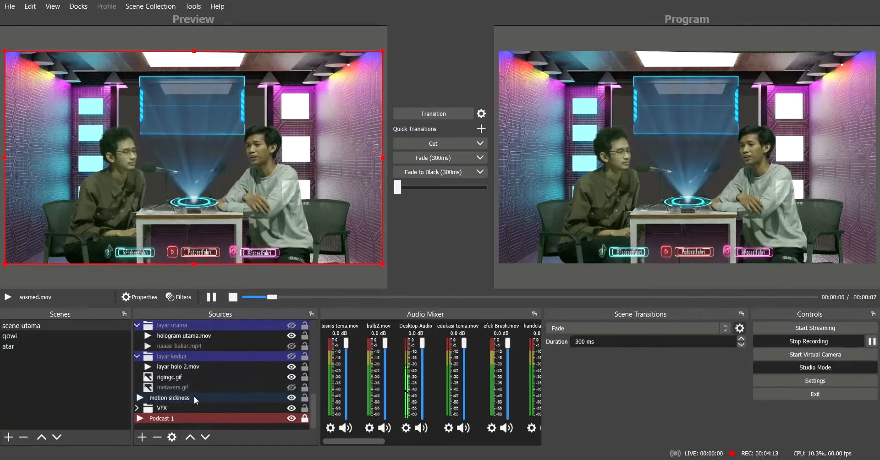
{"action": "left_click", "coordinate": [192, 396]}
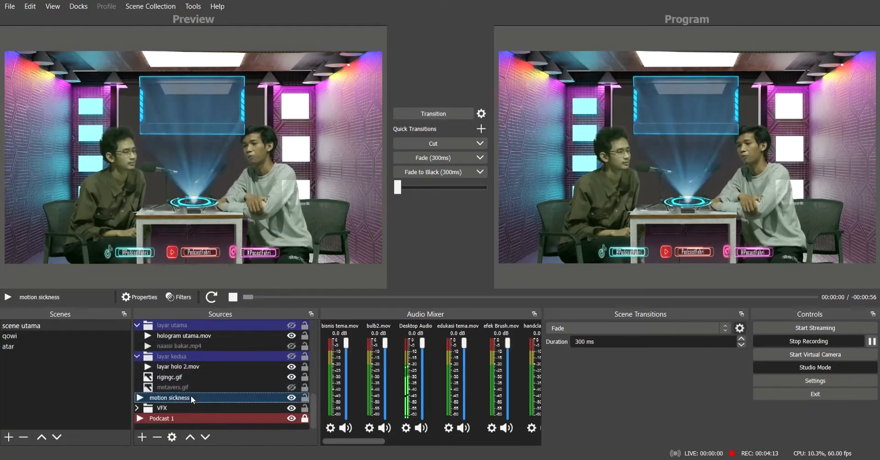
{"action": "left_click", "coordinate": [213, 297]}
Stop the motion sickness video
{"action": "scroll", "coordinate": [220, 343], "scroll_direction": "up", "scroll_amount": 3}
{"action": "scroll", "coordinate": [220, 342], "scroll_direction": "up", "scroll_amount": 7}
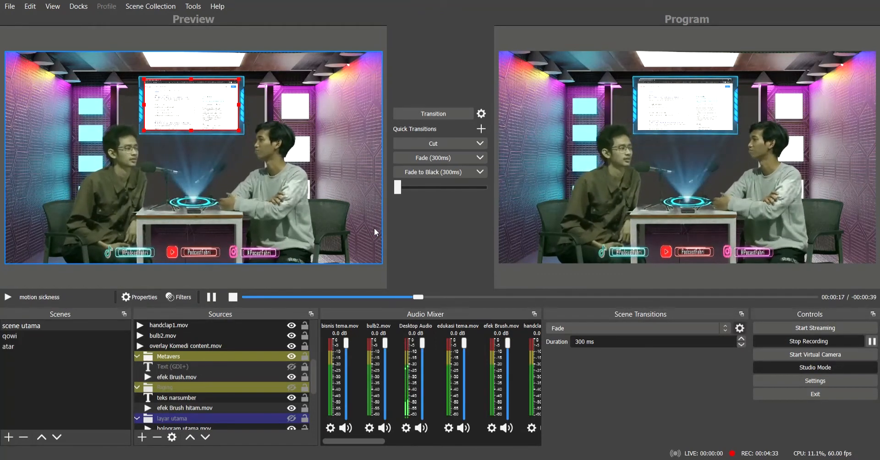
{"action": "left_click", "coordinate": [233, 297]}
Play the bisnis tema.mov theme transition from the transition theme group
{"action": "scroll", "coordinate": [216, 367], "scroll_direction": "up", "scroll_amount": 4}
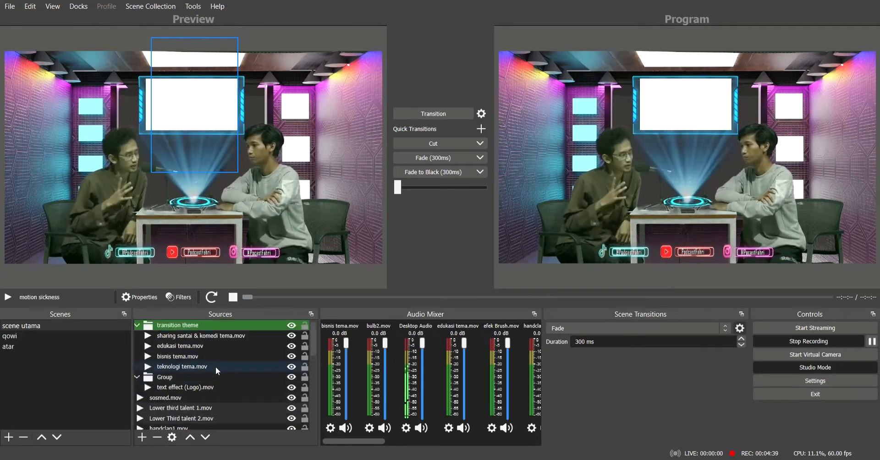
{"action": "left_click", "coordinate": [213, 356]}
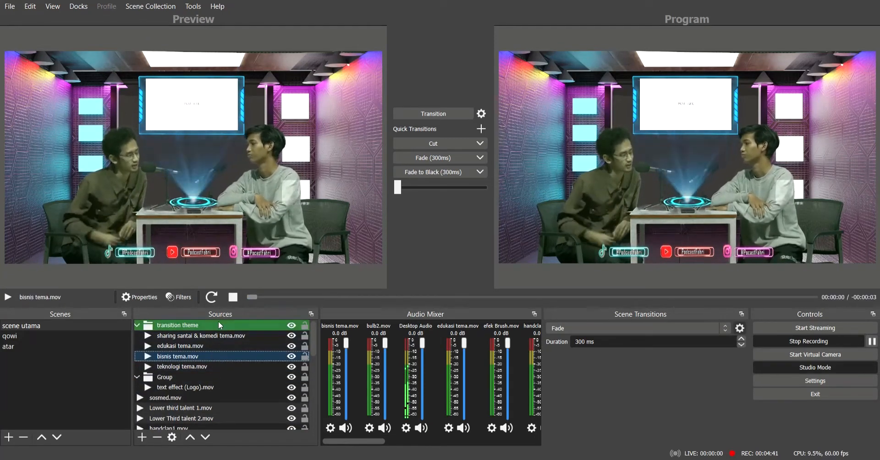
{"action": "left_click", "coordinate": [211, 298]}
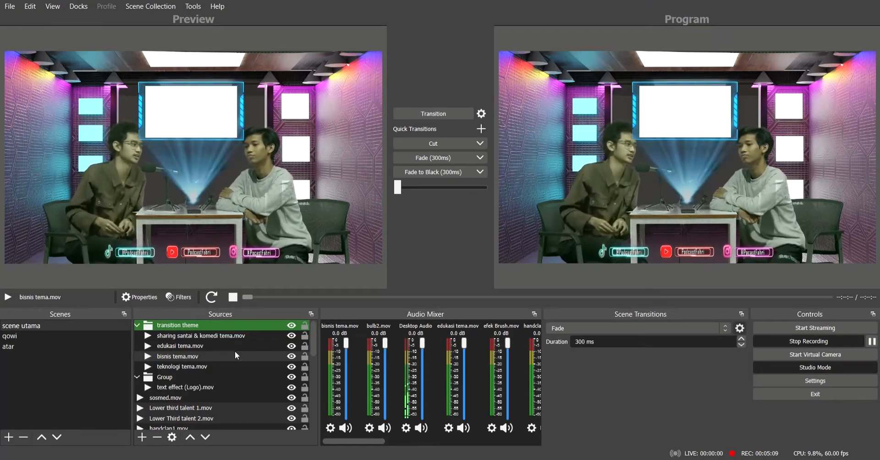
Play the handclap1.mov effect and the overlay Komedi content.mov overlay over the podcast
{"action": "scroll", "coordinate": [235, 351], "scroll_direction": "down", "scroll_amount": 2}
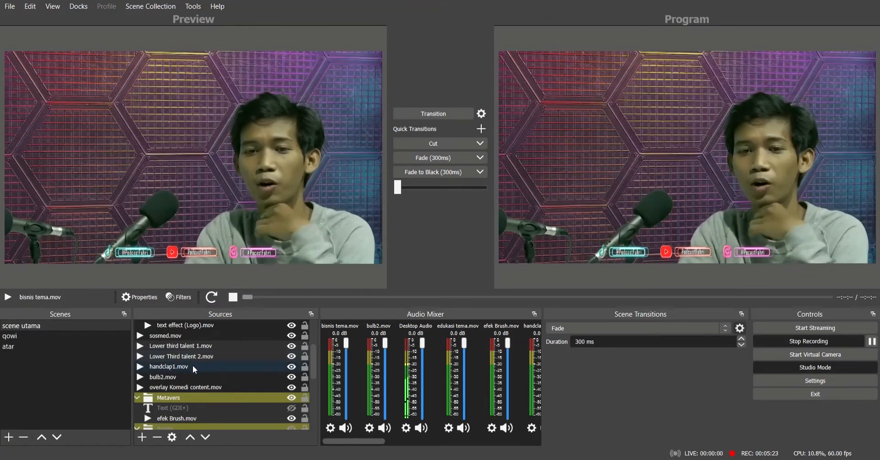
{"action": "left_click", "coordinate": [191, 366]}
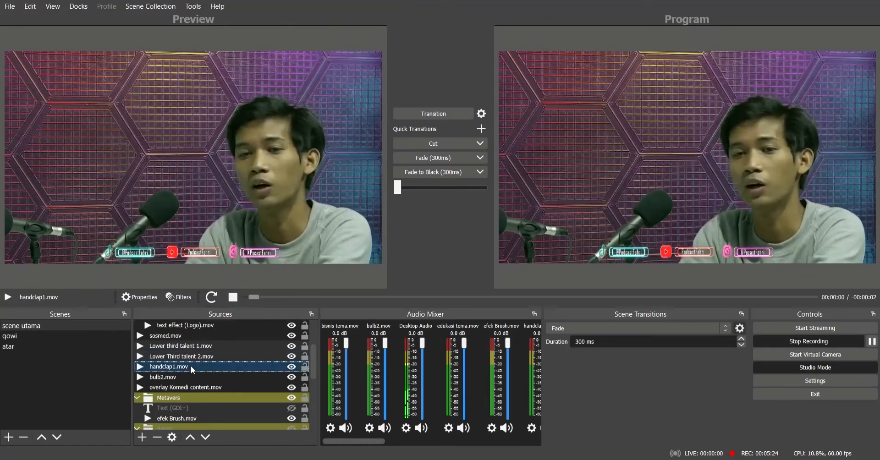
{"action": "left_click", "coordinate": [210, 298]}
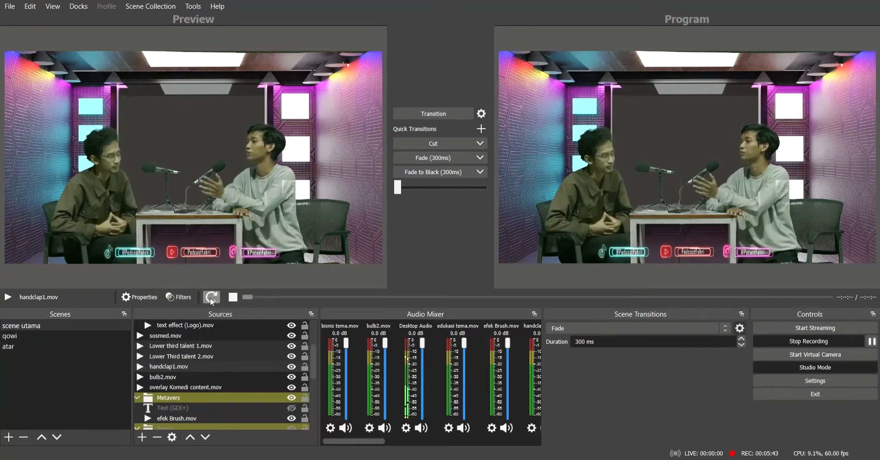
{"action": "left_click", "coordinate": [211, 387]}
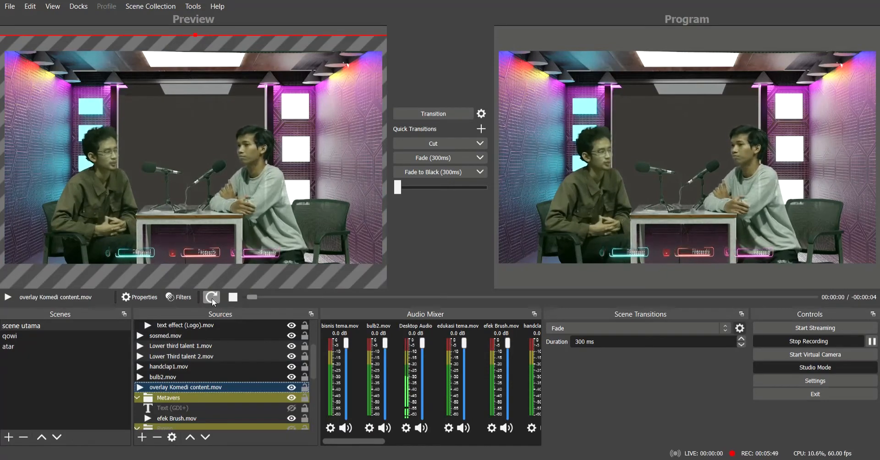
{"action": "left_click", "coordinate": [212, 298]}
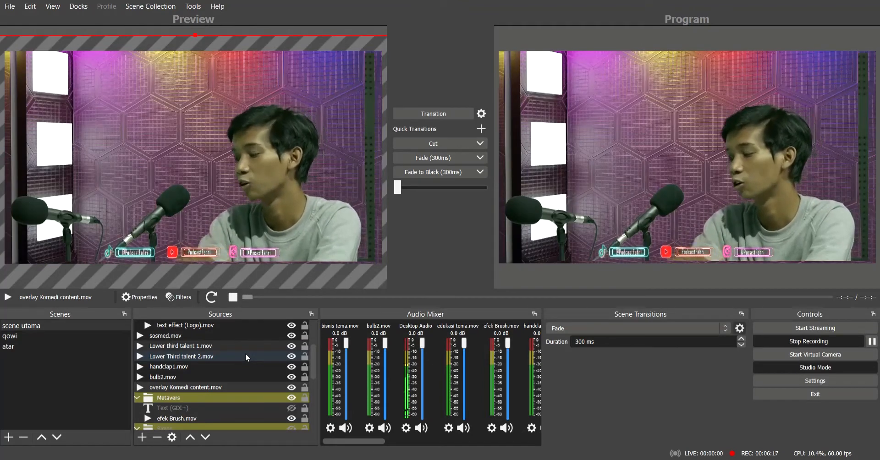
{"action": "scroll", "coordinate": [245, 354], "scroll_direction": "down", "scroll_amount": 2}
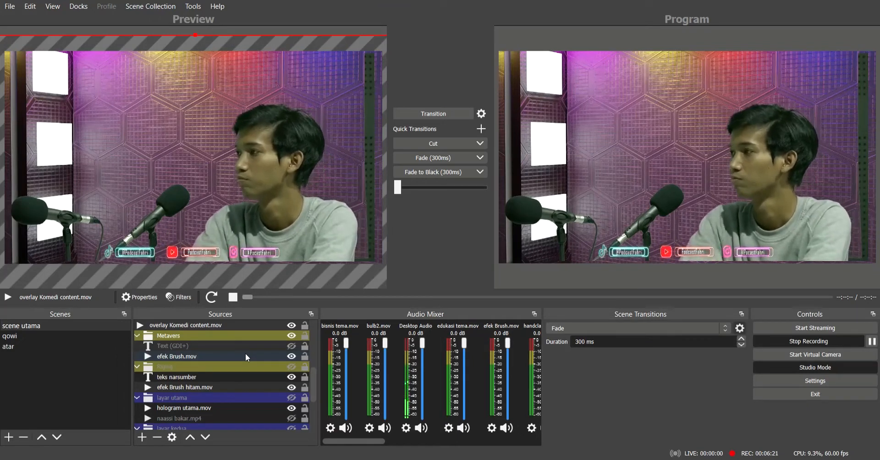
{"action": "scroll", "coordinate": [245, 354], "scroll_direction": "up", "scroll_amount": 1}
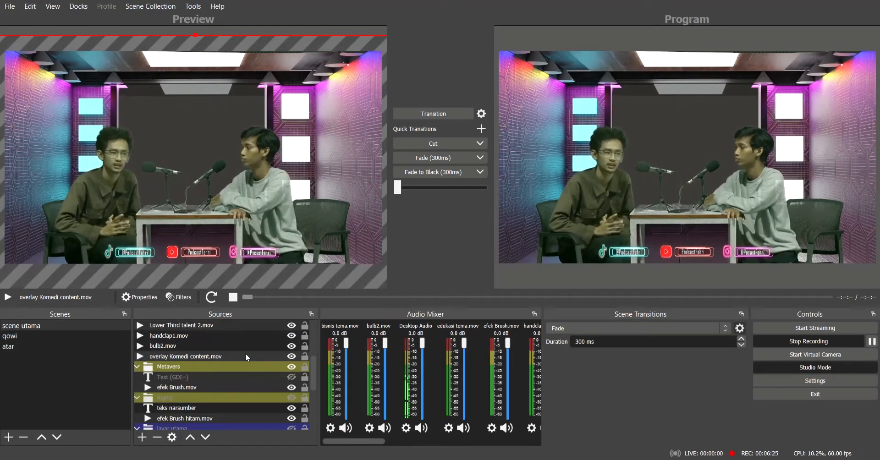
Play the edukasi tema.mov theme transition from the transition theme group
{"action": "scroll", "coordinate": [246, 356], "scroll_direction": "up", "scroll_amount": 1}
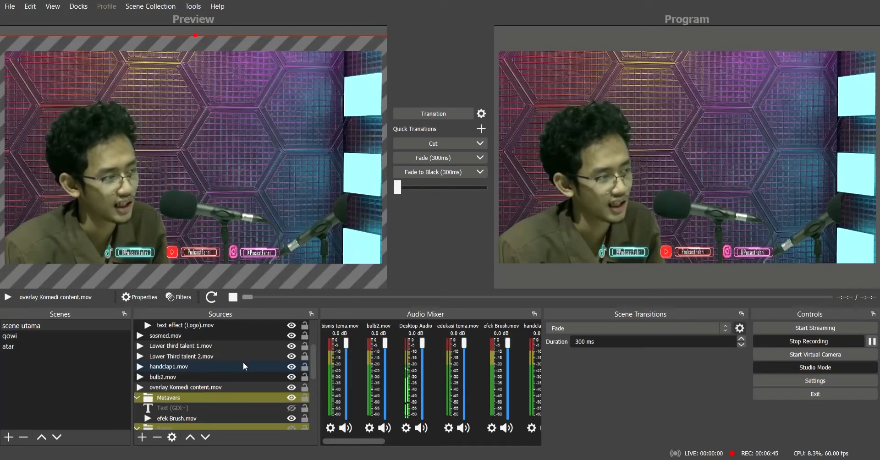
{"action": "scroll", "coordinate": [243, 362], "scroll_direction": "up", "scroll_amount": 2}
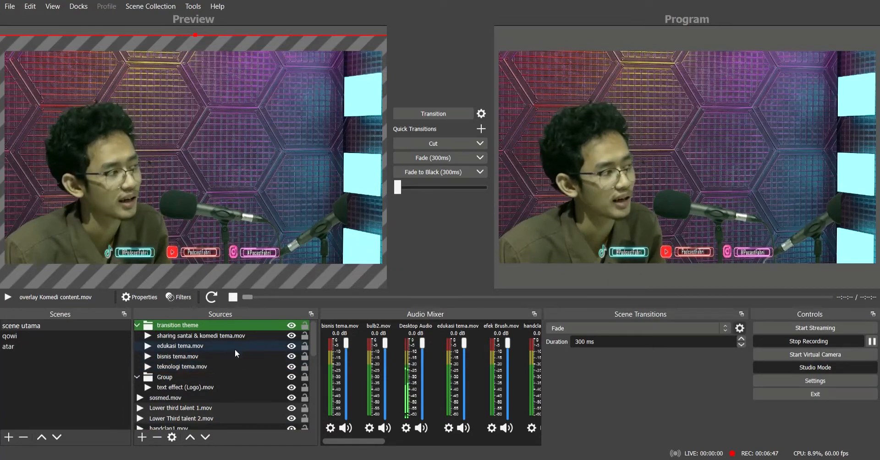
{"action": "left_click", "coordinate": [232, 345]}
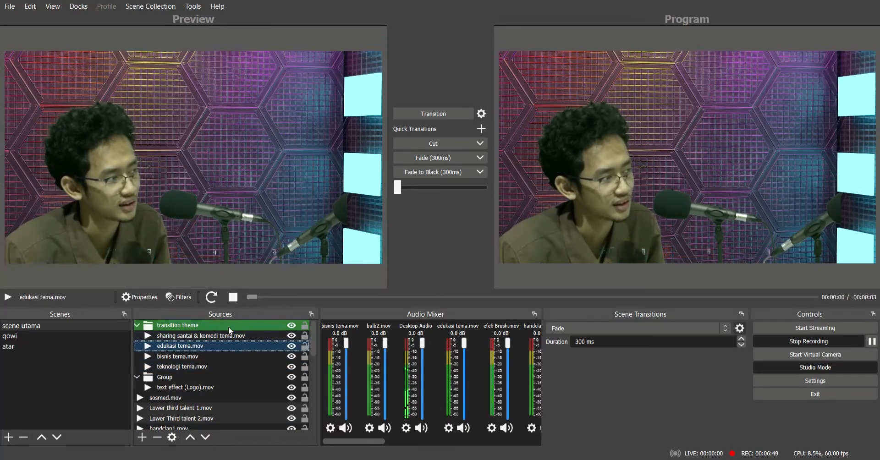
{"action": "left_click", "coordinate": [214, 298]}
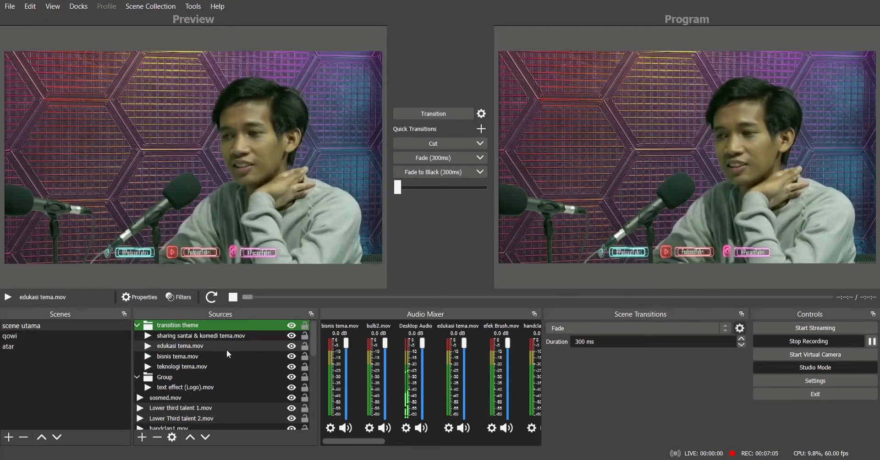
Hide the teks narsumber text inside the Riging group
{"action": "scroll", "coordinate": [227, 350], "scroll_direction": "down", "scroll_amount": 2}
{"action": "scroll", "coordinate": [226, 351], "scroll_direction": "down", "scroll_amount": 1}
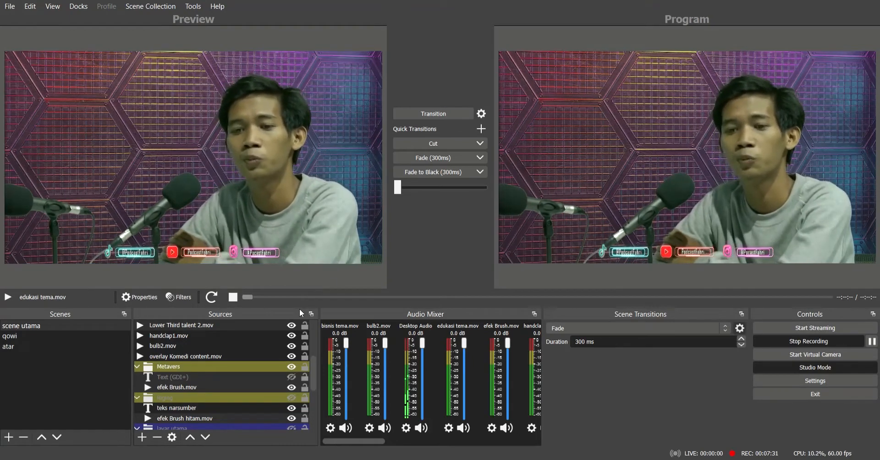
{"action": "left_click", "coordinate": [243, 366]}
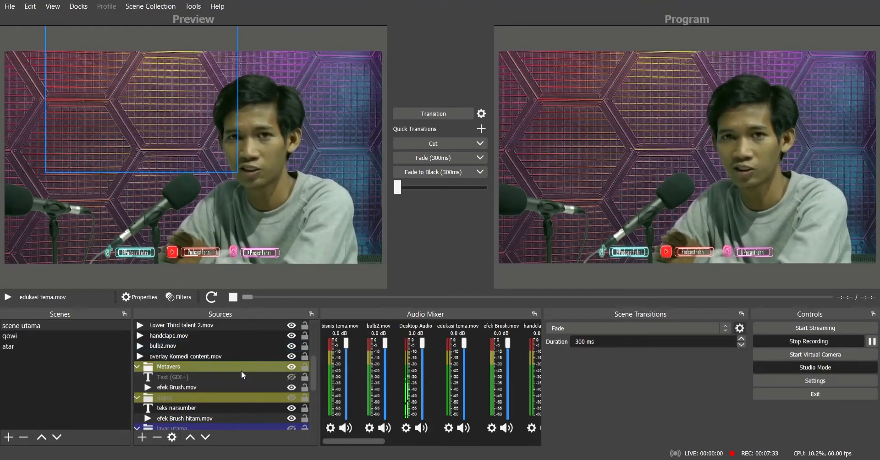
{"action": "left_click", "coordinate": [288, 408]}
{"action": "left_click", "coordinate": [291, 408]}
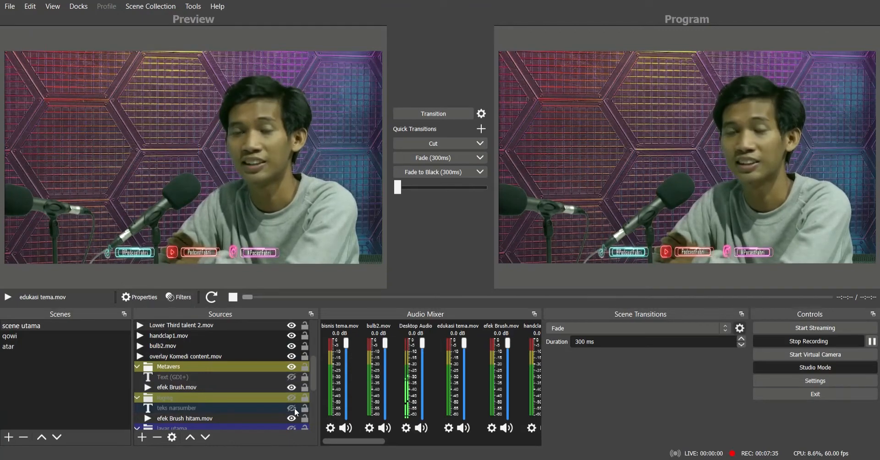
{"action": "scroll", "coordinate": [279, 407], "scroll_direction": "down", "scroll_amount": 1}
{"action": "left_click", "coordinate": [268, 398]}
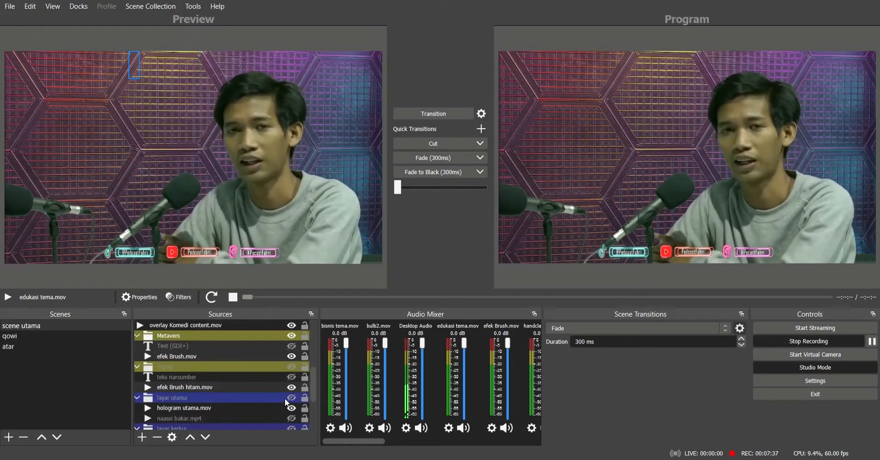
{"action": "left_click", "coordinate": [292, 398]}
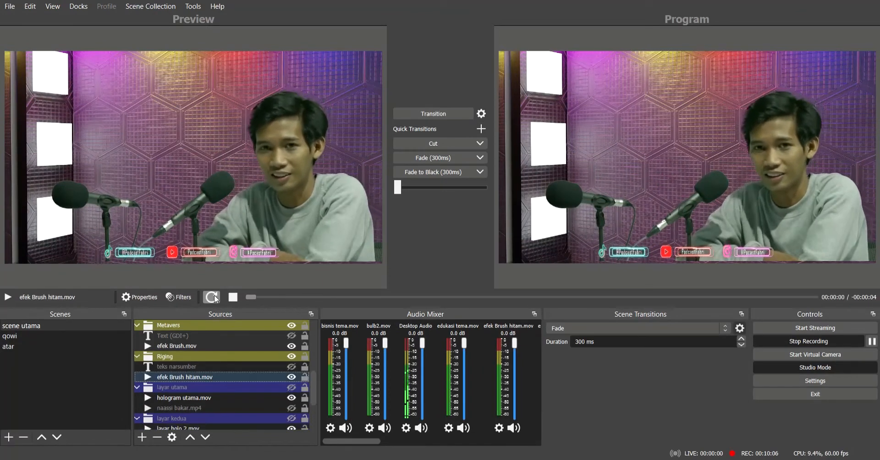
Play the efek Brush hitam.mov effect and show the teks narsumber text over it
{"action": "left_click", "coordinate": [211, 297]}
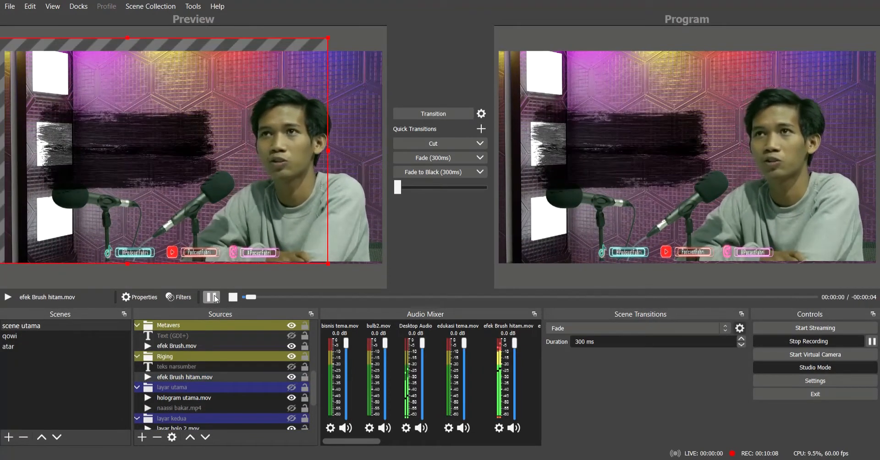
{"action": "left_click", "coordinate": [302, 367]}
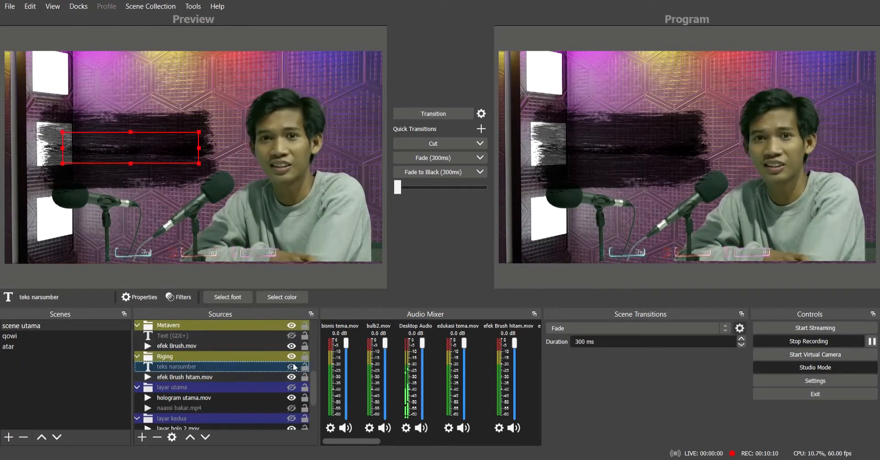
{"action": "left_click", "coordinate": [292, 366]}
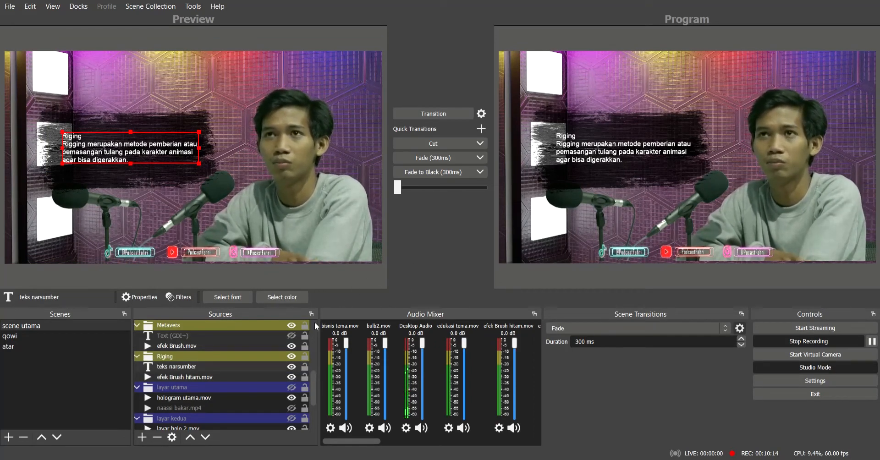
Hide the Riging text group and the layar kedua hologram group, sending each change to the program output
{"action": "left_click", "coordinate": [291, 357]}
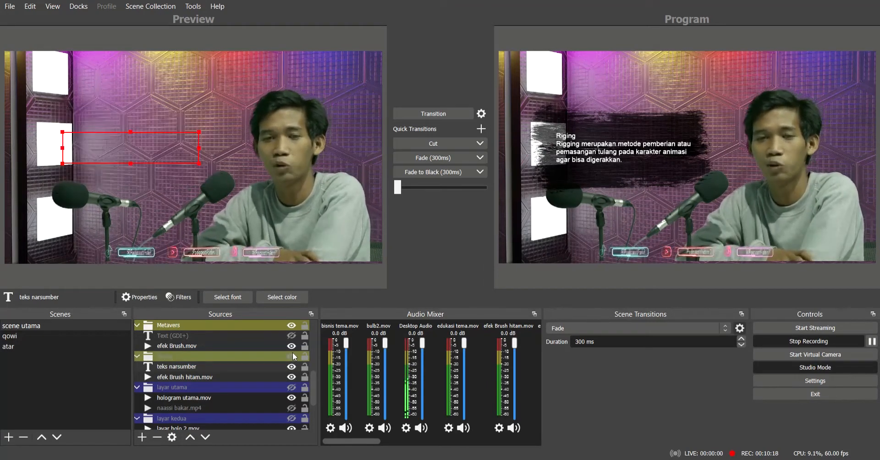
{"action": "left_click", "coordinate": [453, 111]}
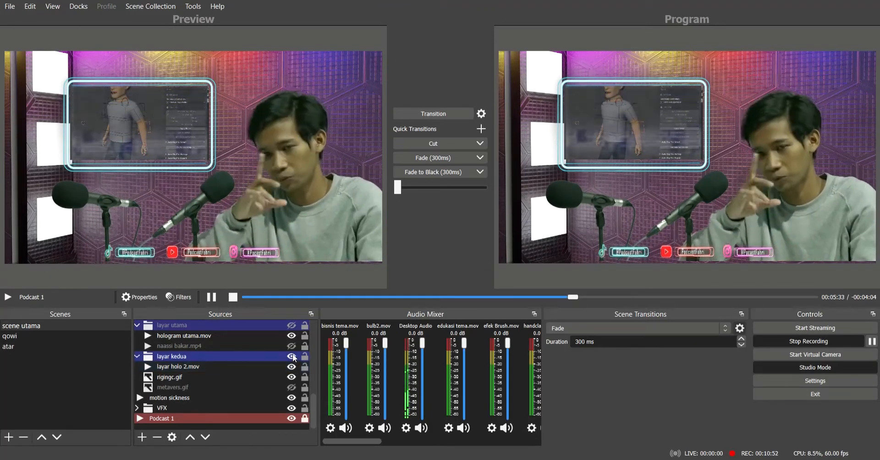
{"action": "left_click", "coordinate": [292, 357]}
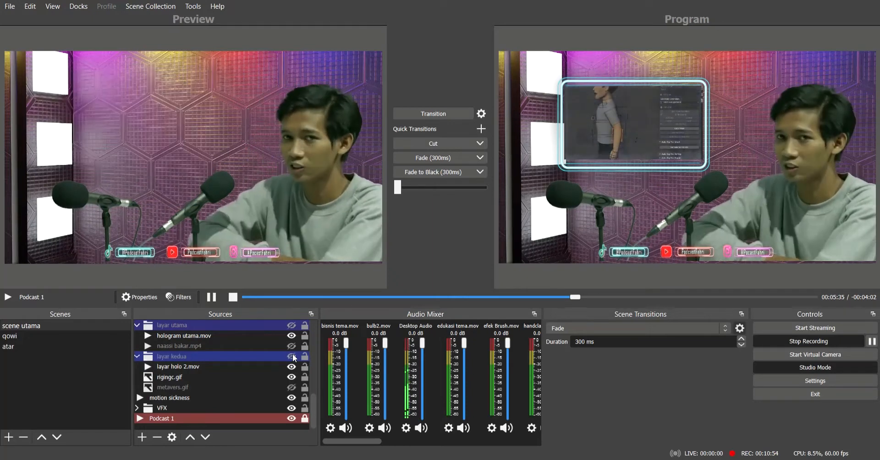
{"action": "left_click", "coordinate": [409, 112]}
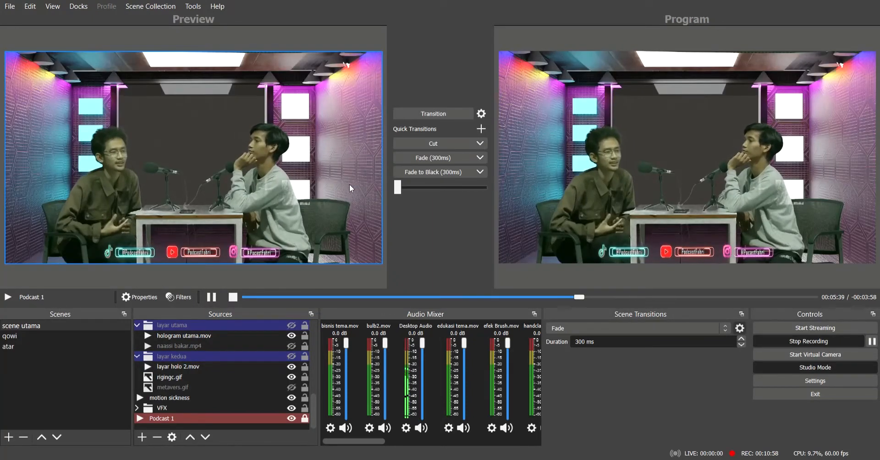
Play the sharing santai & komedi tema.mov theme transition from the transition theme group
{"action": "scroll", "coordinate": [228, 351], "scroll_direction": "up", "scroll_amount": 5}
{"action": "scroll", "coordinate": [227, 351], "scroll_direction": "up", "scroll_amount": 3}
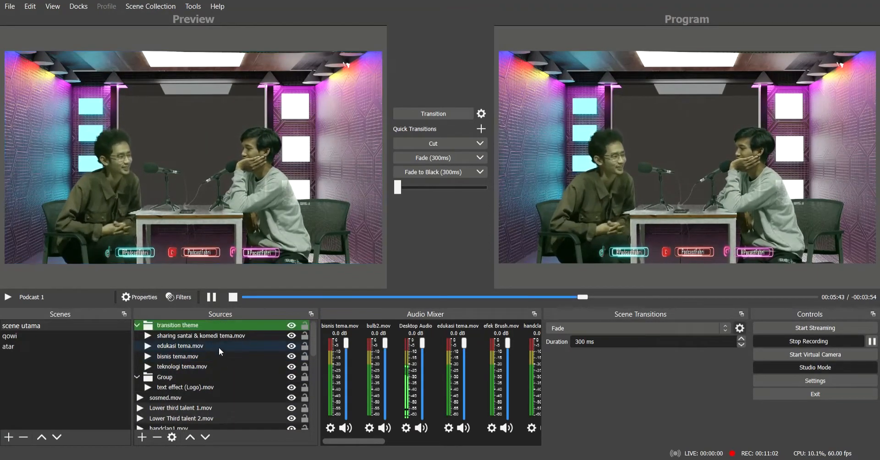
{"action": "left_click", "coordinate": [207, 335]}
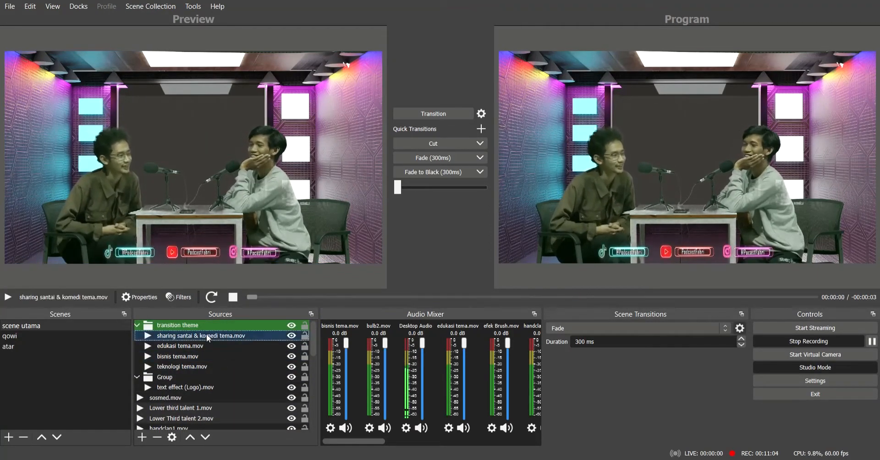
{"action": "left_click", "coordinate": [212, 297]}
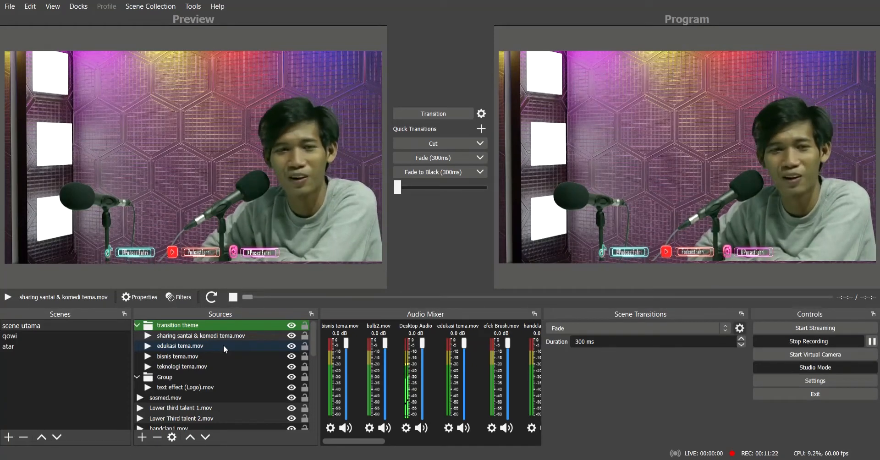
Play the overlay Komedi content.mov overlay over the podcast
{"action": "scroll", "coordinate": [224, 345], "scroll_direction": "down", "scroll_amount": 2}
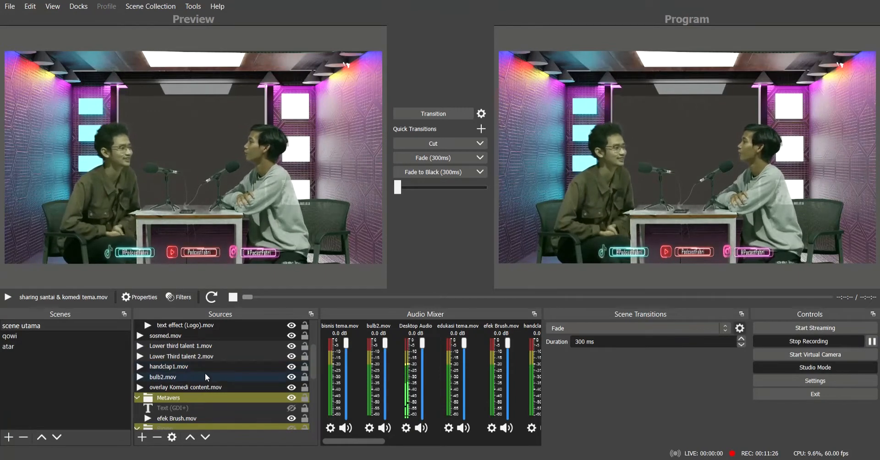
{"action": "left_click", "coordinate": [205, 384]}
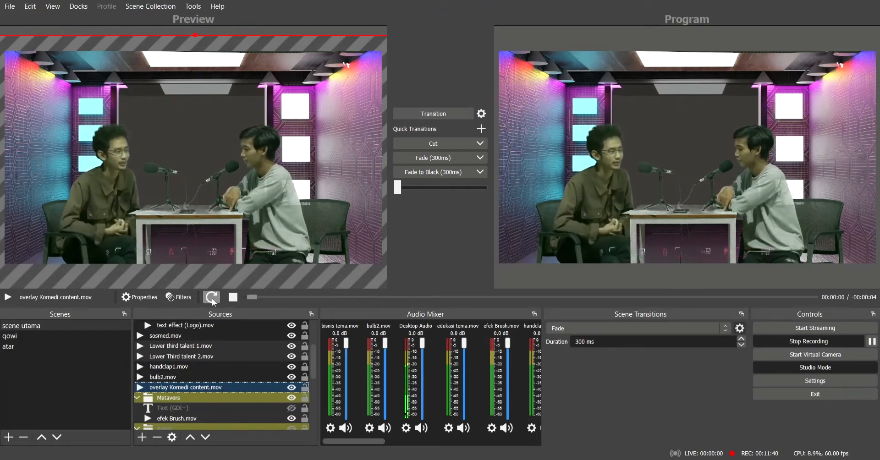
{"action": "left_click", "coordinate": [211, 298]}
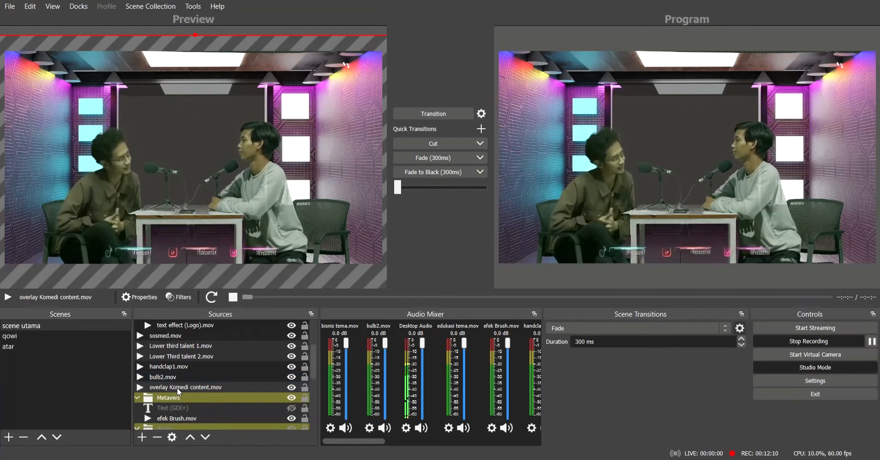
Replay the overlay Komedi content.mov overlay, followed by the bulb2.mov effect
{"action": "left_click", "coordinate": [205, 388]}
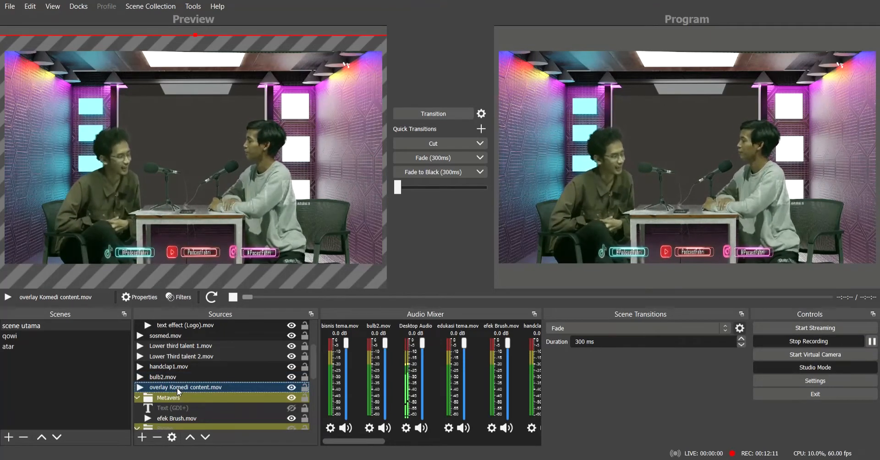
{"action": "left_click", "coordinate": [215, 300]}
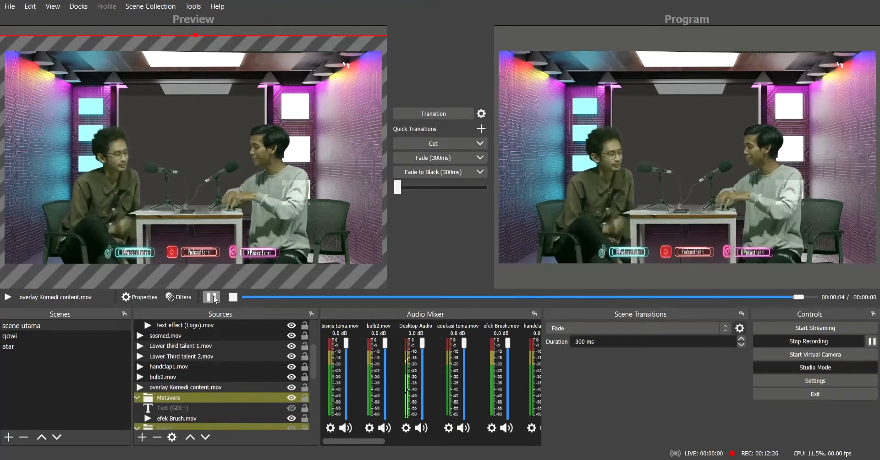
{"action": "left_click", "coordinate": [210, 376]}
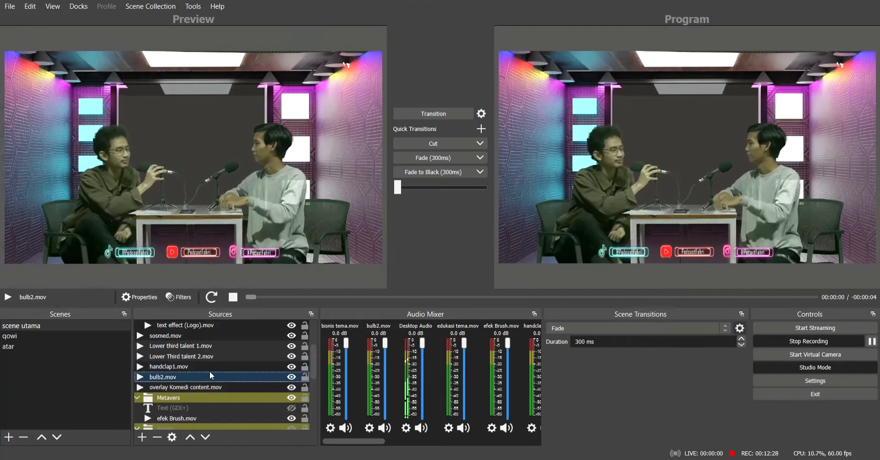
{"action": "left_click", "coordinate": [212, 297]}
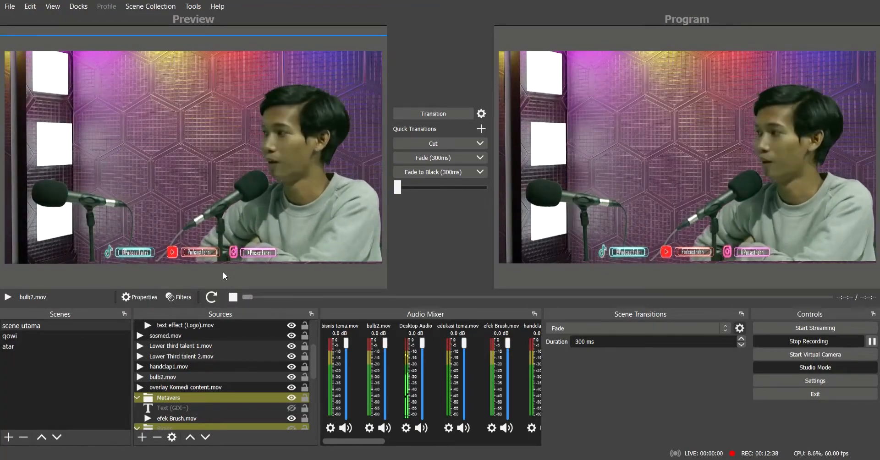
Bring the layar utama hologram group into the program output and show the naassi bakar.mp4 video on it
{"action": "scroll", "coordinate": [231, 358], "scroll_direction": "down", "scroll_amount": 3}
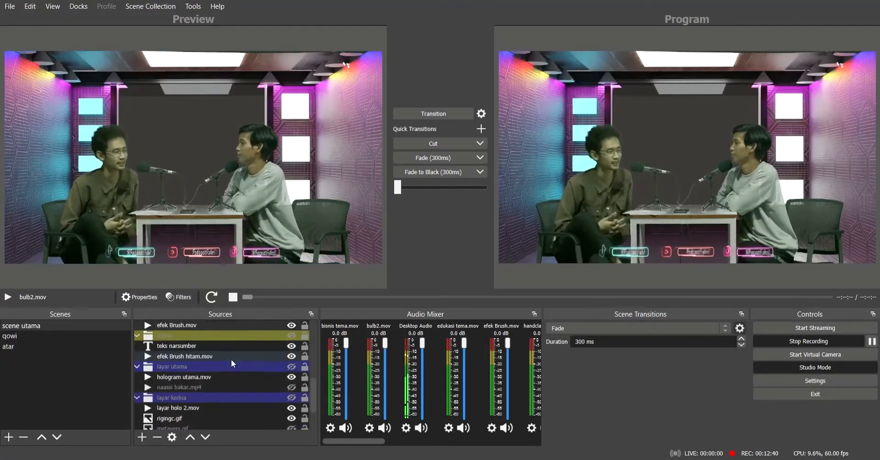
{"action": "left_click", "coordinate": [291, 367]}
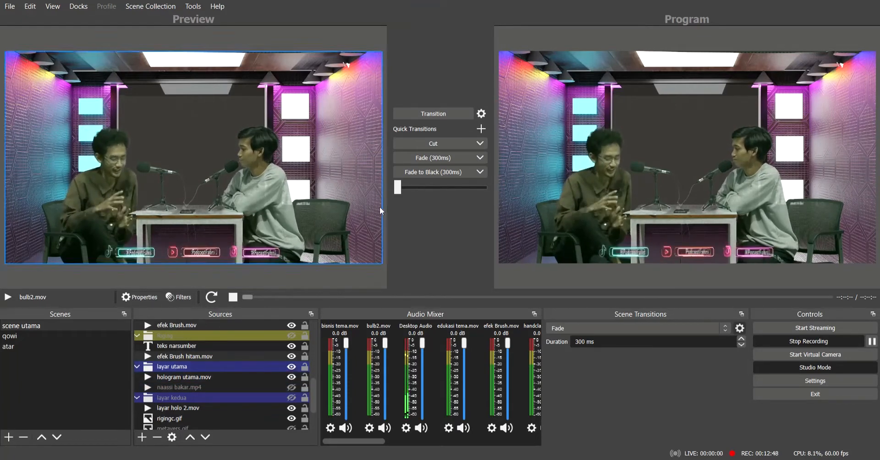
{"action": "left_click", "coordinate": [436, 113]}
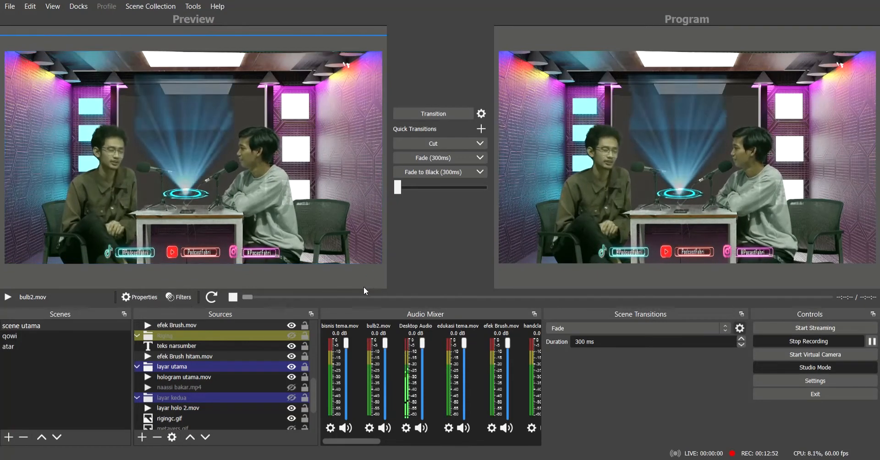
{"action": "left_click", "coordinate": [291, 388]}
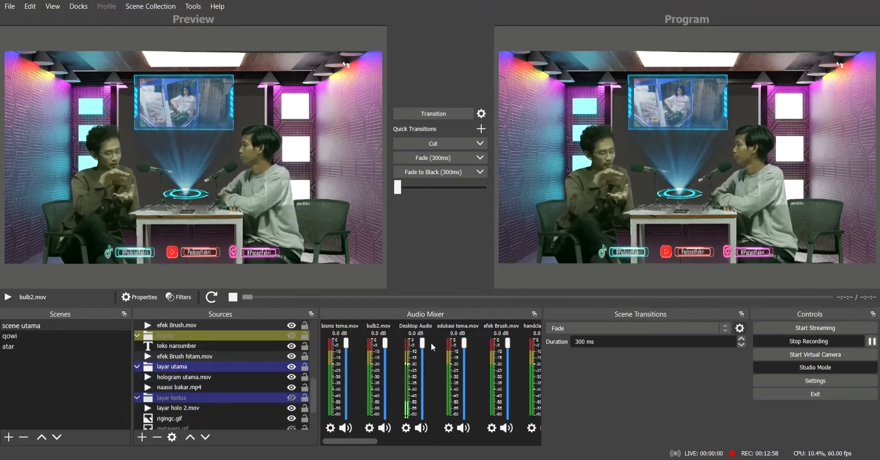
Lower the volume of naassi bakar.mp4 to -29.7 dB in the audio mixer
{"action": "left_click_drag", "start_coordinate": [364, 441], "coordinate": [484, 453]}
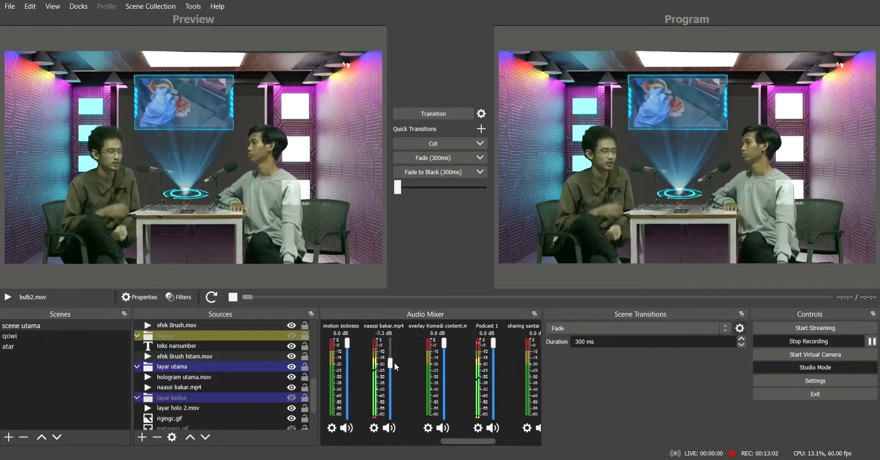
{"action": "left_click_drag", "start_coordinate": [392, 386], "coordinate": [392, 387]}
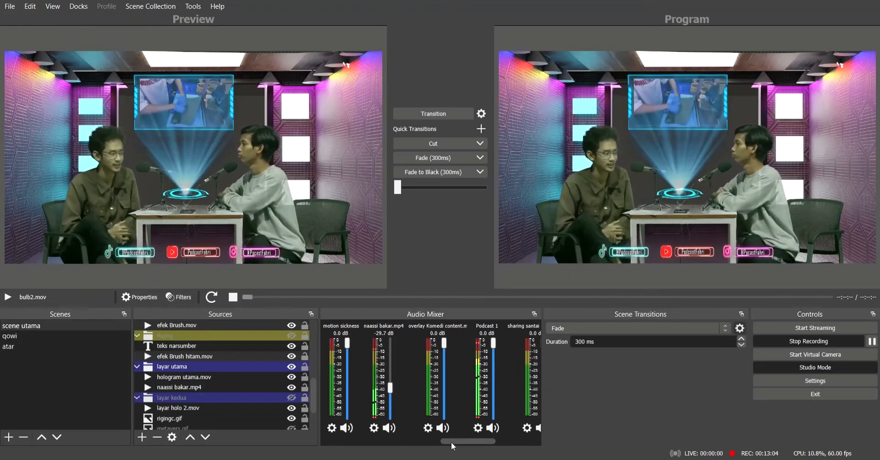
{"action": "mouse_move", "coordinate": [452, 440]}
{"action": "left_mouse_down"}
{"action": "mouse_move", "coordinate": [413, 448]}
{"action": "mouse_move", "coordinate": [440, 451]}
{"action": "left_mouse_up"}
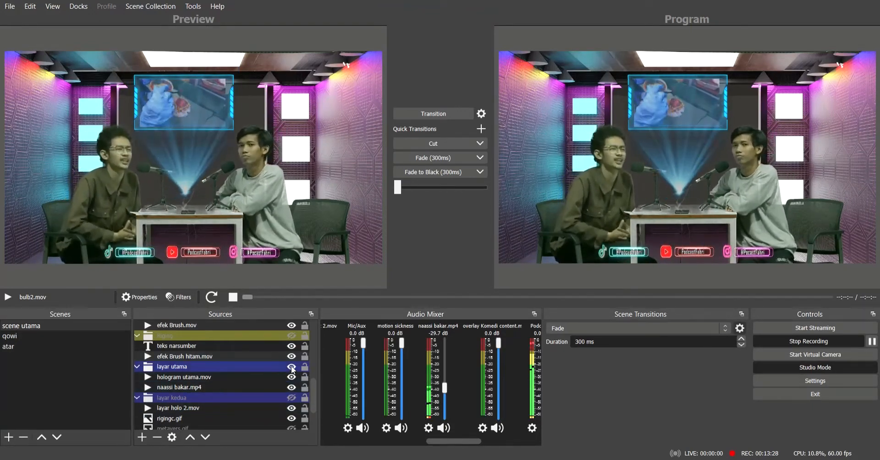
Hide the layar utama hologram group and send the change to the program output
{"action": "left_click", "coordinate": [291, 366]}
{"action": "left_click", "coordinate": [423, 114]}
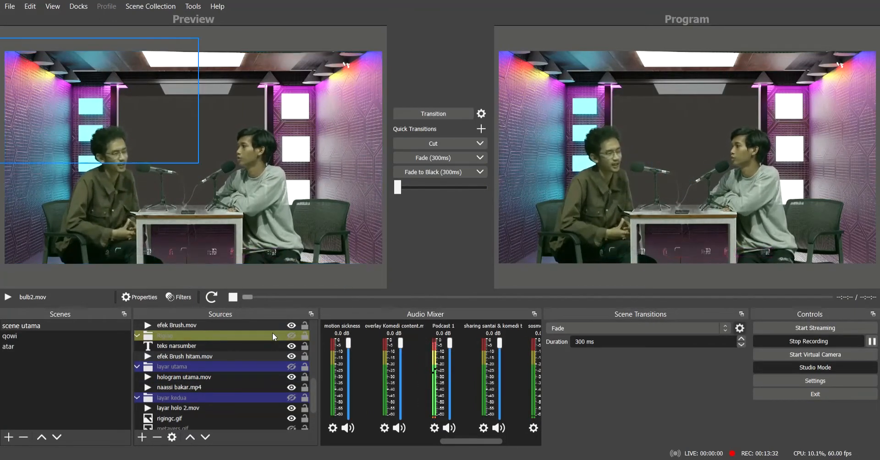
{"action": "scroll", "coordinate": [215, 382], "scroll_direction": "down", "scroll_amount": 1}
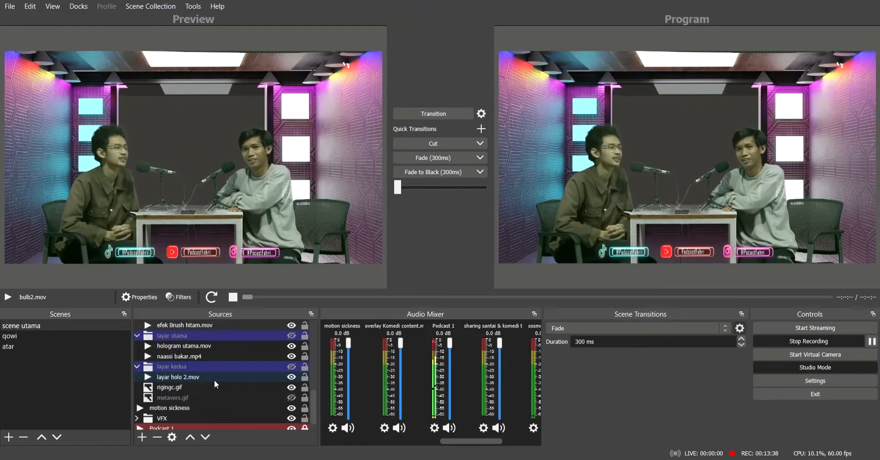
{"action": "scroll", "coordinate": [216, 384], "scroll_direction": "up", "scroll_amount": 1}
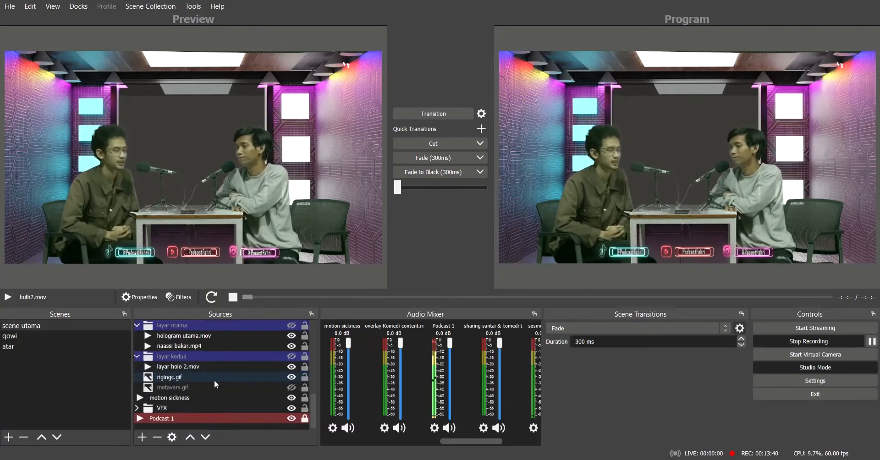
{"action": "scroll", "coordinate": [216, 384], "scroll_direction": "up", "scroll_amount": 1}
{"action": "scroll", "coordinate": [214, 381], "scroll_direction": "up", "scroll_amount": 5}
{"action": "scroll", "coordinate": [213, 381], "scroll_direction": "up", "scroll_amount": 3}
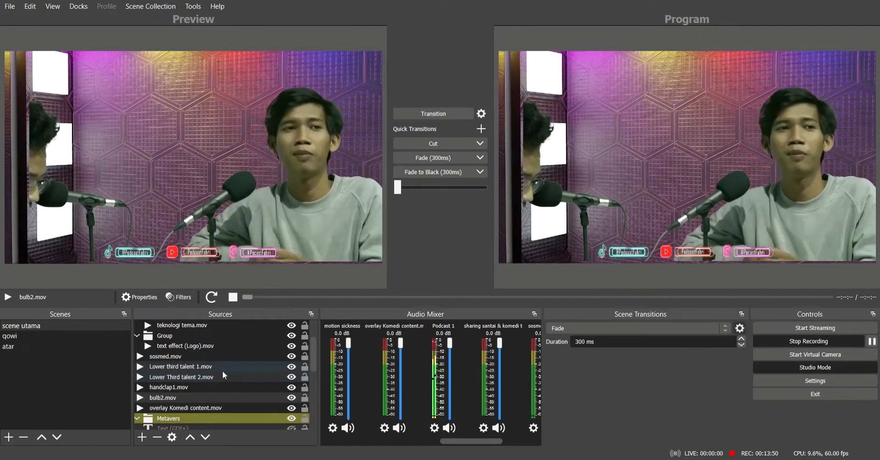
{"action": "left_click", "coordinate": [250, 361]}
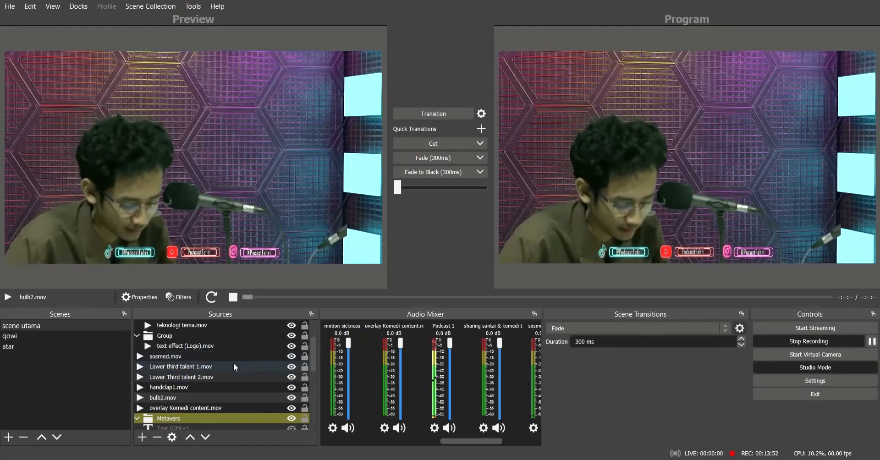
{"action": "left_click", "coordinate": [232, 350]}
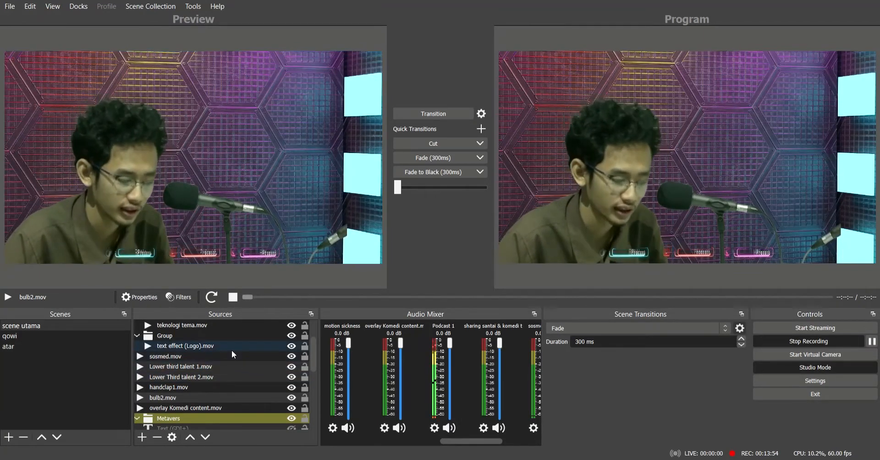
{"action": "left_click", "coordinate": [229, 353]}
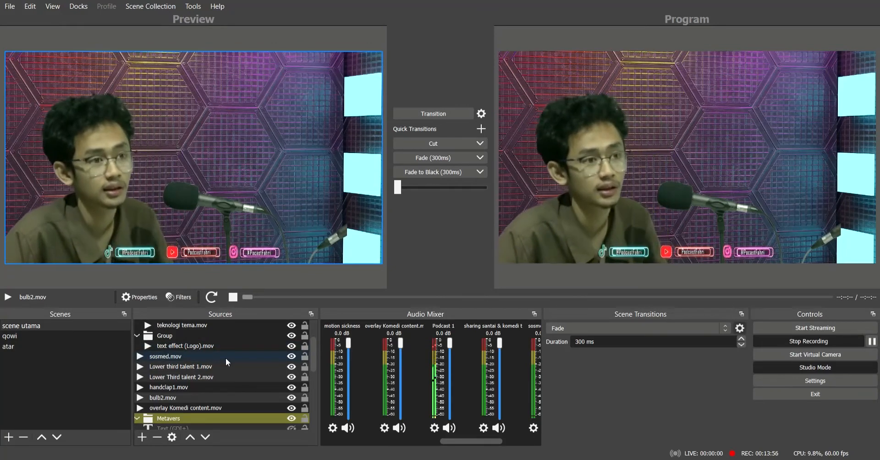
{"action": "left_click", "coordinate": [222, 383]}
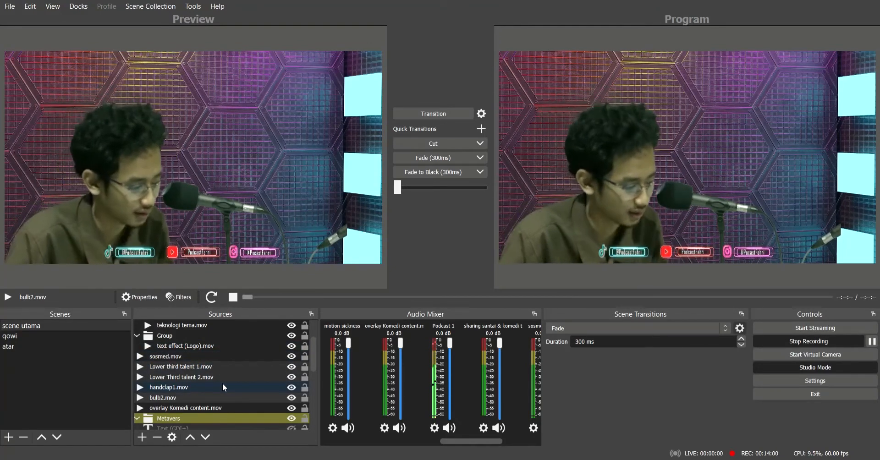
{"action": "left_click", "coordinate": [225, 358]}
{"action": "scroll", "coordinate": [225, 356], "scroll_direction": "up", "scroll_amount": 2}
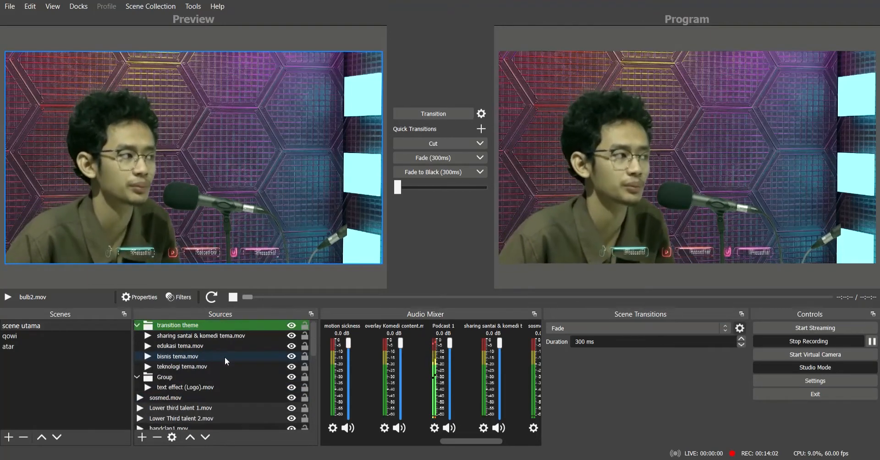
{"action": "left_click", "coordinate": [225, 337]}
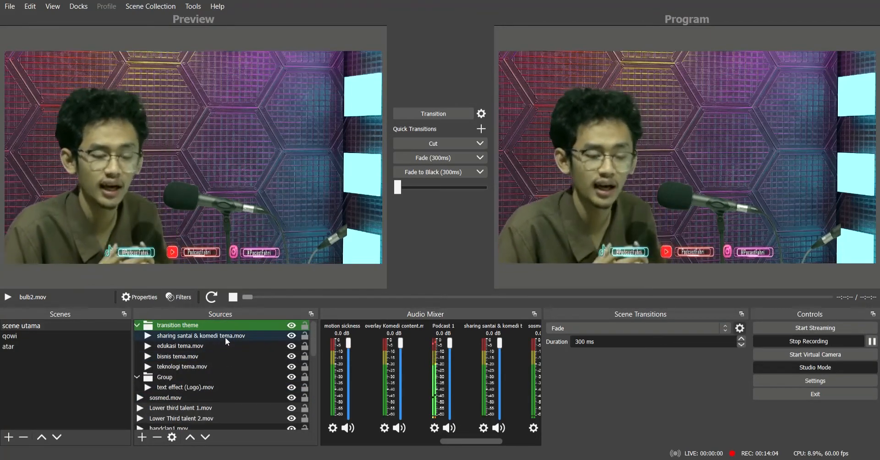
Replay the handclap1.mov effect over the talent footage as the two speakers close the podcast
{"action": "scroll", "coordinate": [206, 403], "scroll_direction": "down", "scroll_amount": 1}
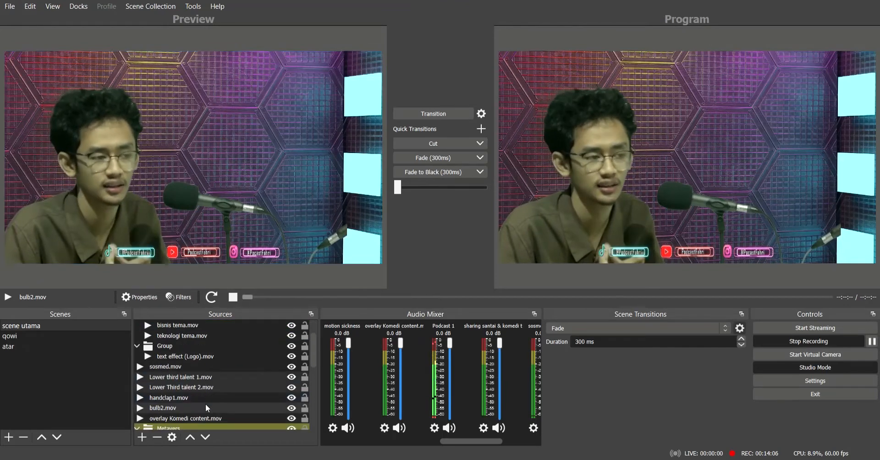
{"action": "left_click", "coordinate": [204, 399]}
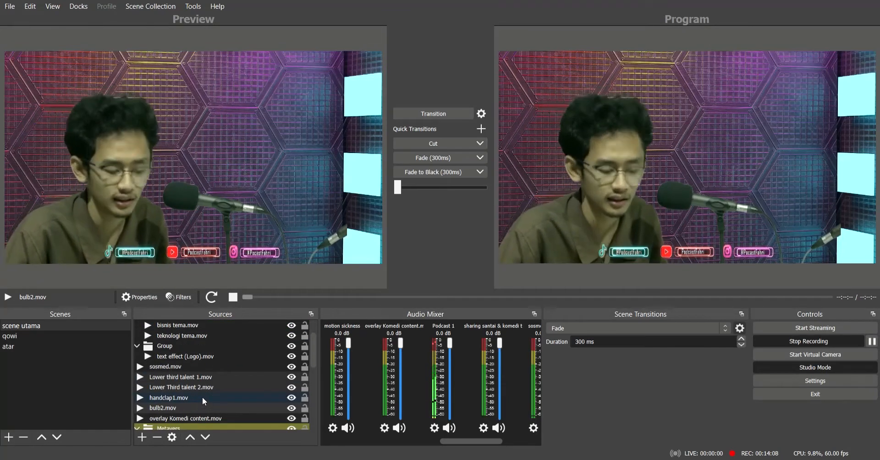
{"action": "left_click", "coordinate": [202, 397]}
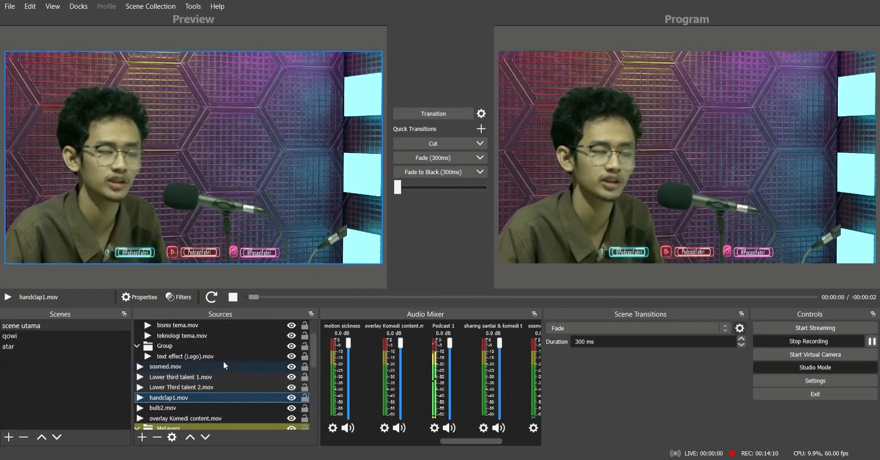
{"action": "left_click", "coordinate": [213, 297]}
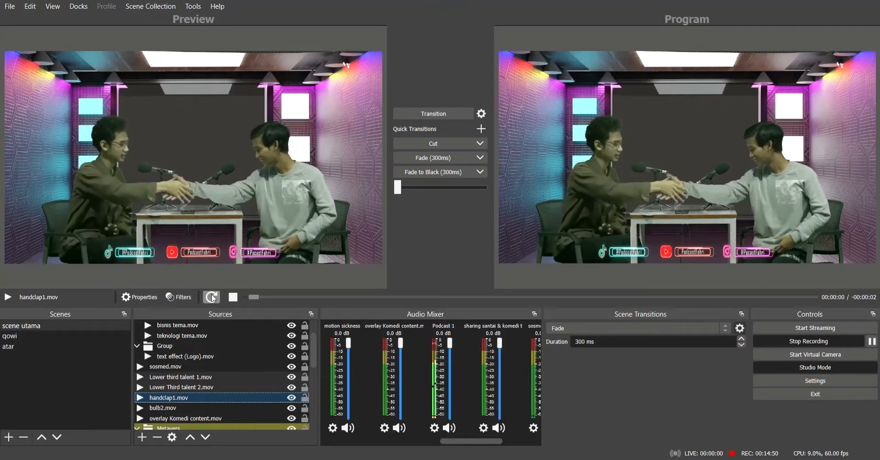
{"action": "left_click", "coordinate": [212, 298]}
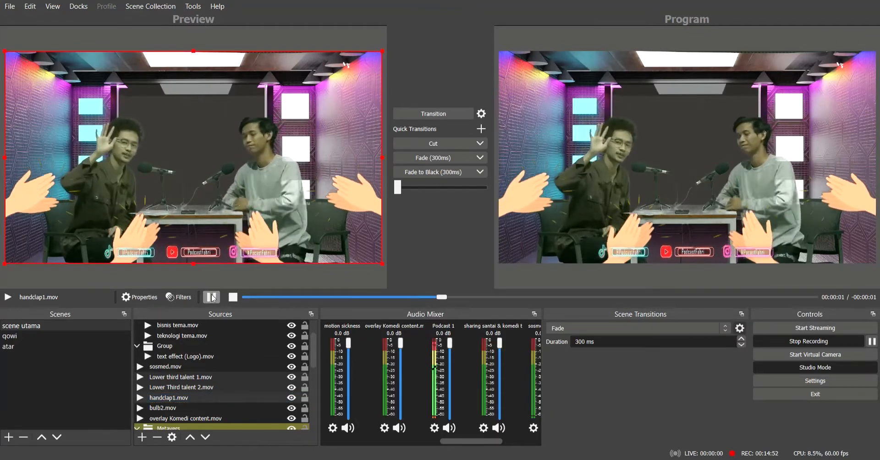
Replay the text effect (Logo).mov animation as the podcast's closing and stop the recording
{"action": "left_click", "coordinate": [191, 357]}
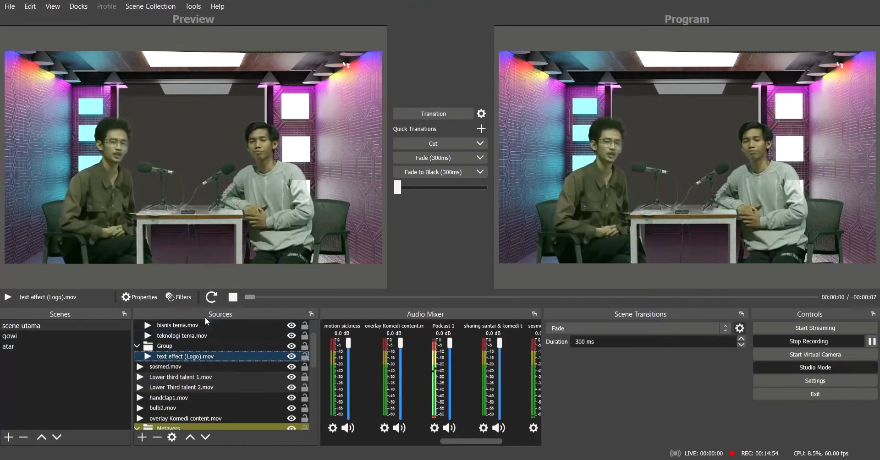
{"action": "left_click", "coordinate": [211, 298]}
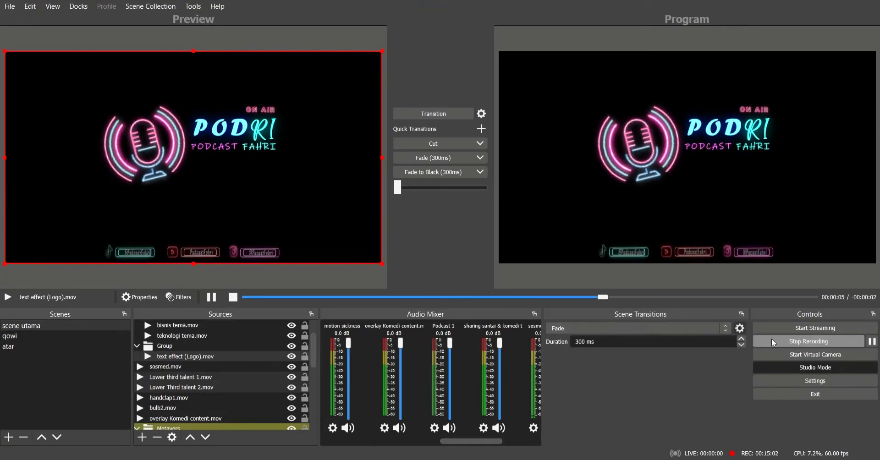
{"action": "left_click", "coordinate": [797, 340]}
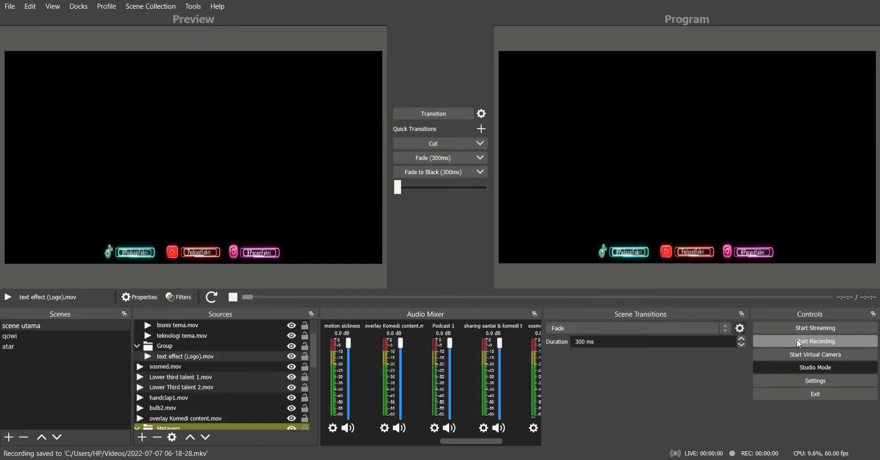